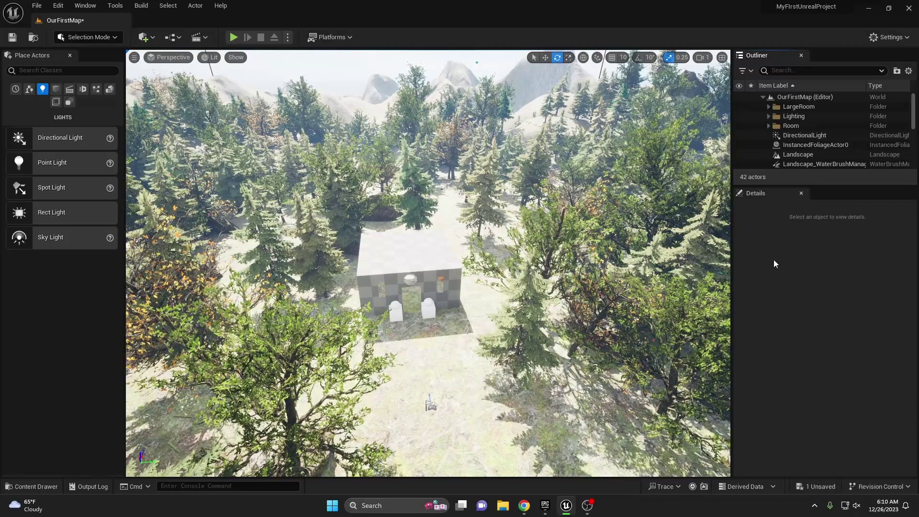
# Select the sun's DirectionalLight and delete it from the forest level.
pyautogui.click(806, 135)
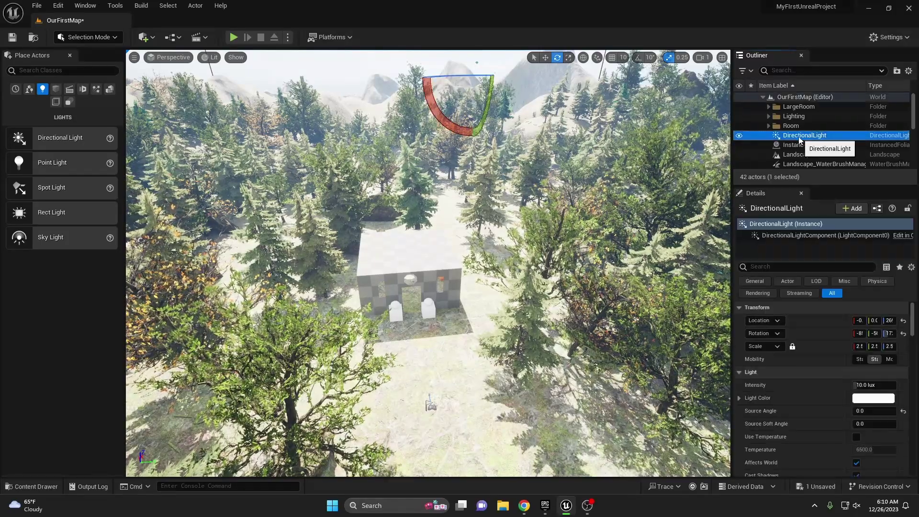
pyautogui.press('Delete')
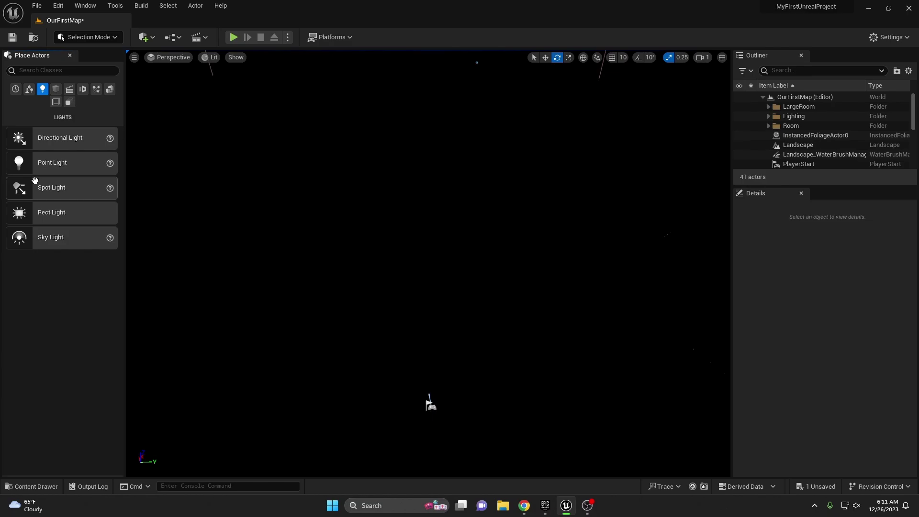
# Add a new Directional Light, trial intensity and a warm tint, then keep it white at 10 lux.
pyautogui.moveTo(45, 139); pyautogui.dragTo(452, 243)
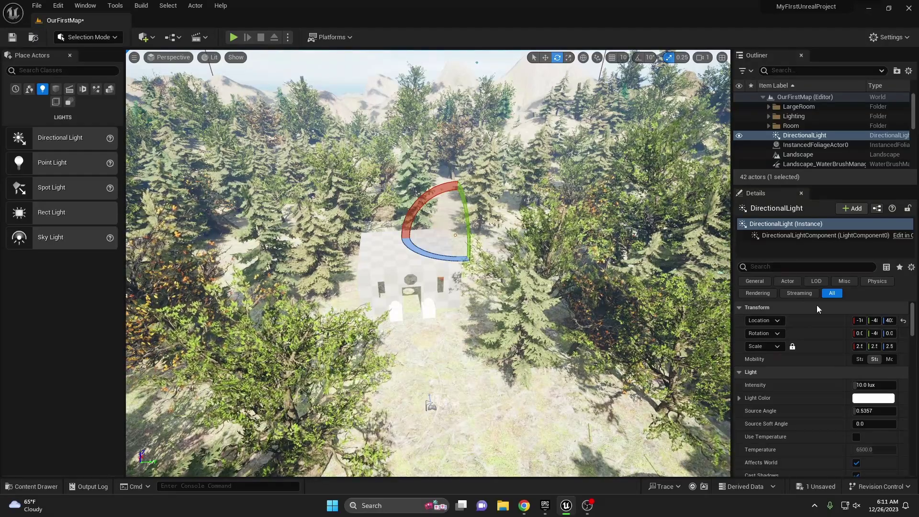
pyautogui.moveTo(866, 385)
pyautogui.mouseDown()
pyautogui.moveTo(890, 384)
pyautogui.moveTo(856, 384)
pyautogui.moveTo(867, 385)
pyautogui.mouseUp()
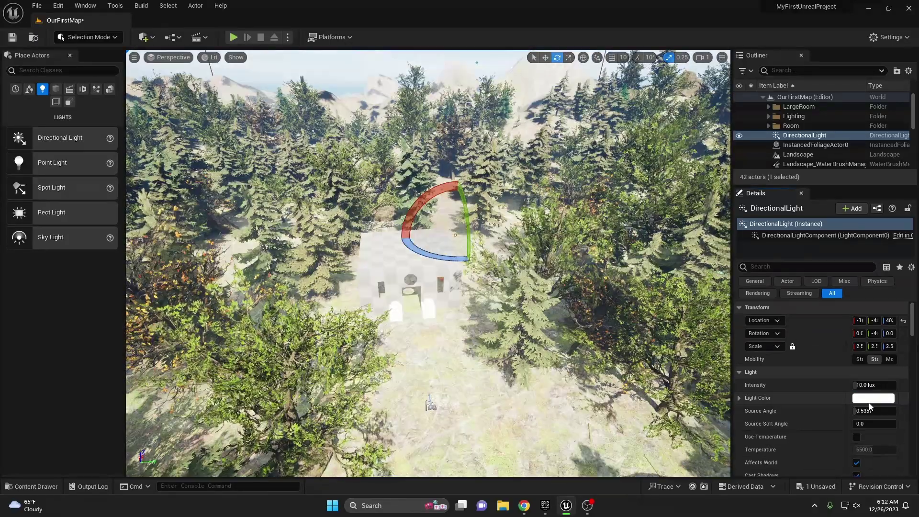
pyautogui.click(873, 398)
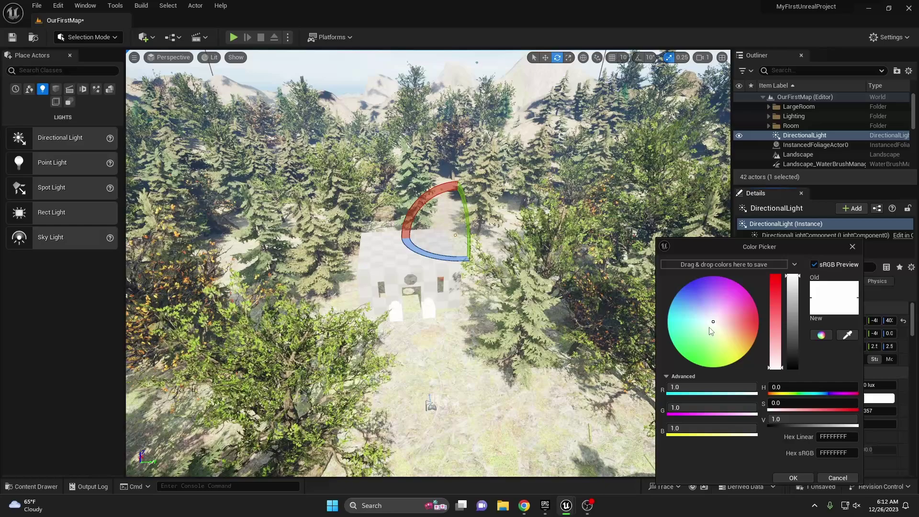
pyautogui.moveTo(717, 331)
pyautogui.mouseDown()
pyautogui.moveTo(737, 354)
pyautogui.moveTo(762, 309)
pyautogui.moveTo(663, 268)
pyautogui.moveTo(725, 401)
pyautogui.moveTo(794, 371)
pyautogui.moveTo(759, 271)
pyautogui.moveTo(698, 302)
pyautogui.moveTo(690, 296)
pyautogui.mouseUp()
pyautogui.press('Escape')
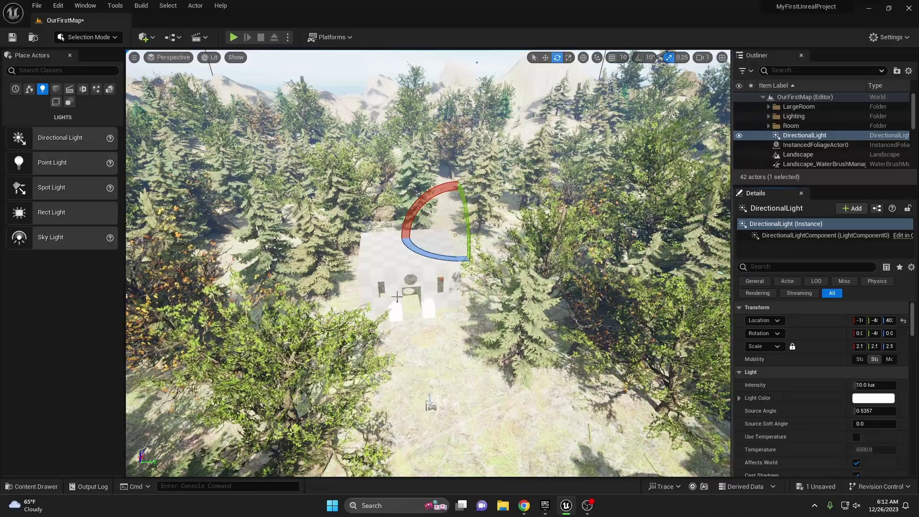
# Fly over to the tree shadows and raise the directional light's Source Angle toward 2.4.
pyautogui.moveTo(429, 264)
pyautogui.mouseDown(button='right')
pyautogui.moveTo(479, 288)
pyautogui.moveTo(431, 249)
pyautogui.moveTo(428, 263)
pyautogui.mouseUp(button='right')
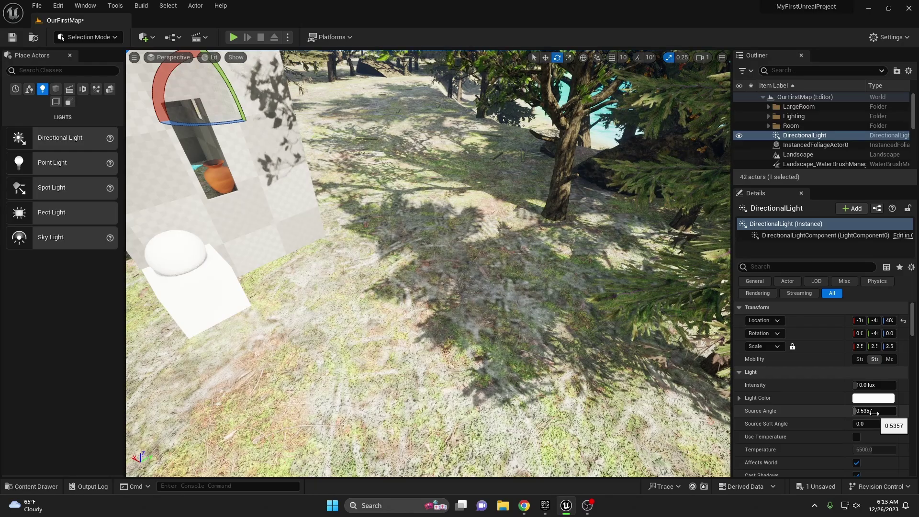
pyautogui.write('0.0357')
pyautogui.press('Return')
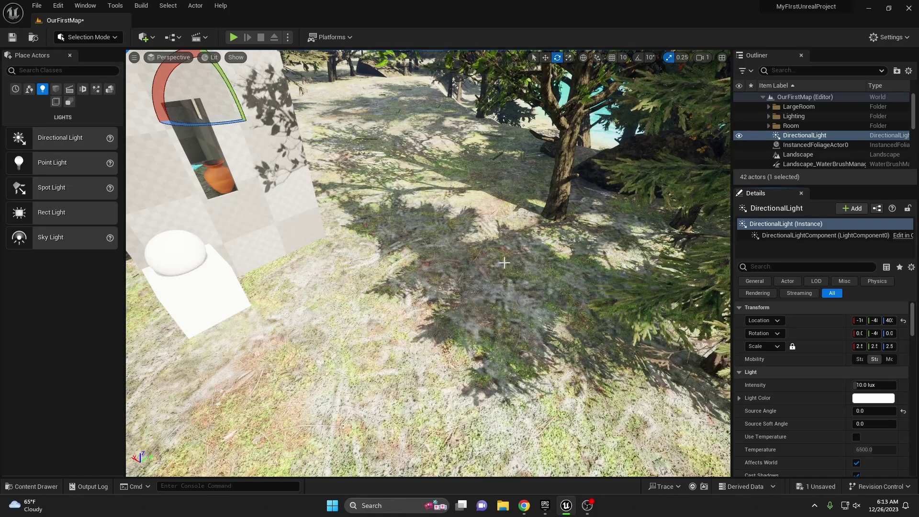
pyautogui.moveTo(503, 262); pyautogui.dragTo(503, 263, button='right')
pyautogui.moveTo(873, 411)
pyautogui.mouseDown()
pyautogui.moveTo(893, 411)
pyautogui.moveTo(856, 411)
pyautogui.mouseUp()
# Revisit the source angle setting and enable Contact Shadow Length In World Space on the light.
pyautogui.click(764, 267)
pyautogui.write('shadow r')
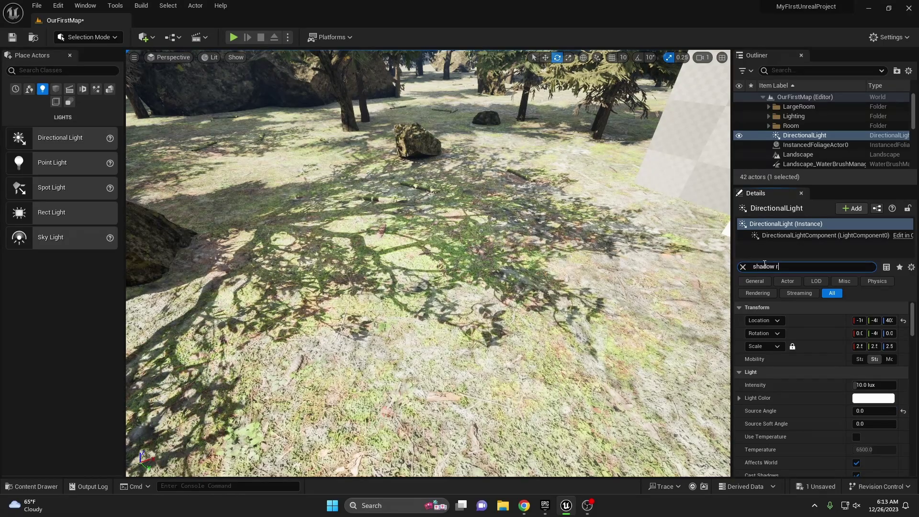
pyautogui.write('ol')
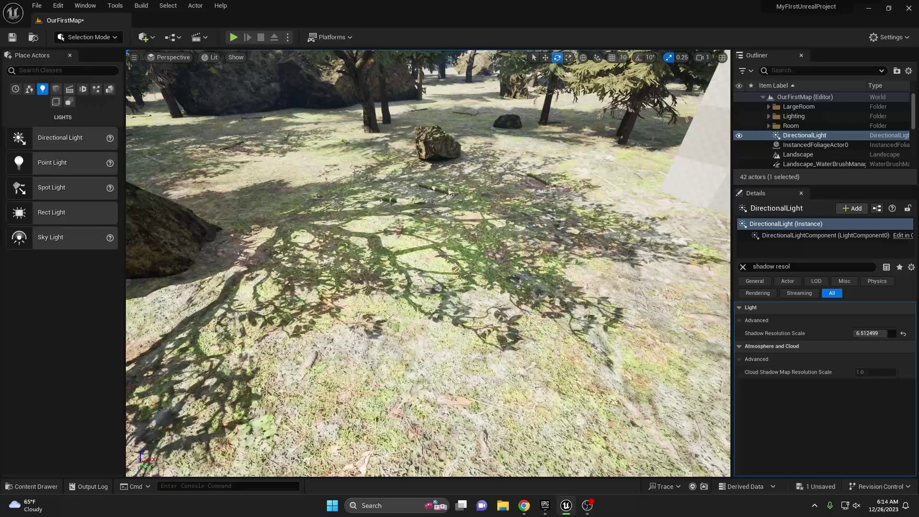
pyautogui.moveTo(479, 239); pyautogui.dragTo(526, 230, button='right')
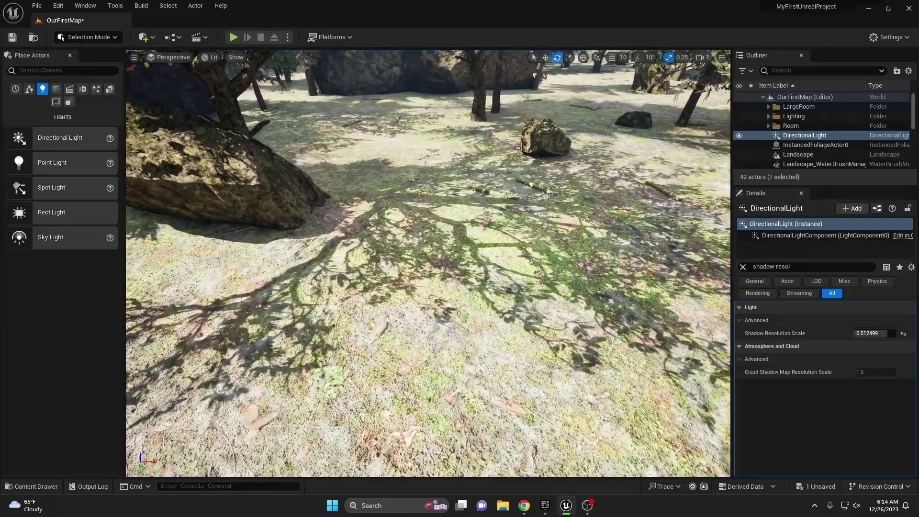
pyautogui.click(743, 267)
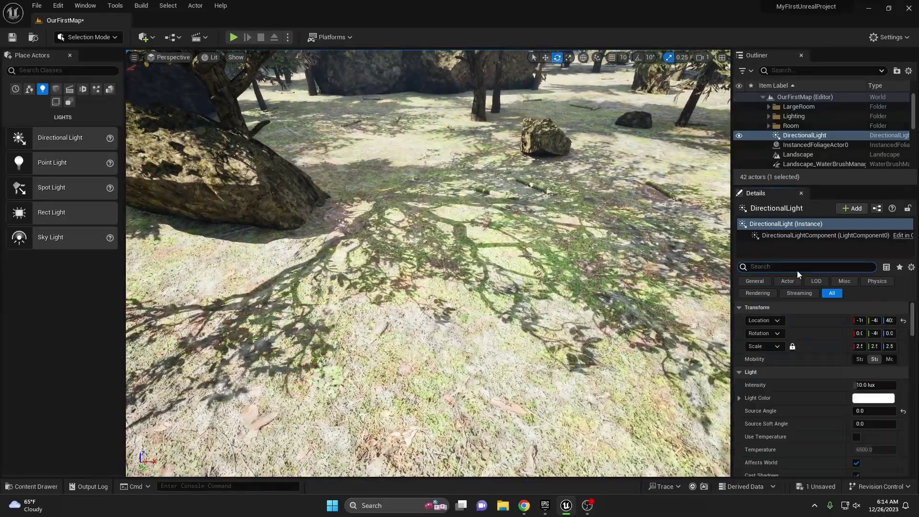
pyautogui.write('contact')
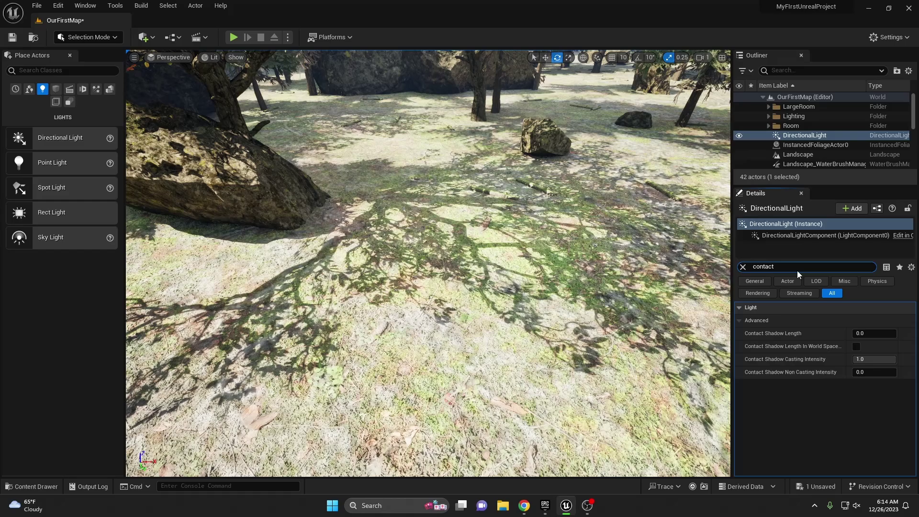
pyautogui.click(856, 347)
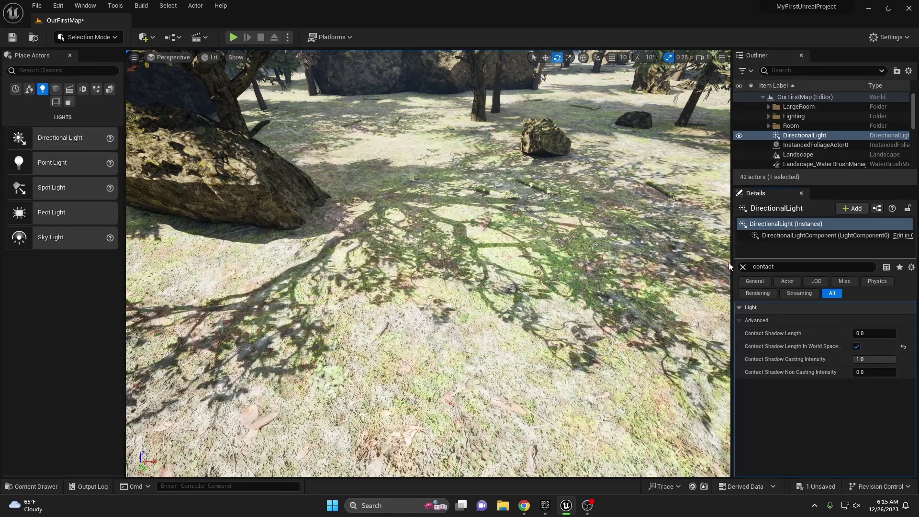
# Raise Source Angle to about 4.6 and Source Soft Angle to 5.0, also checking distance field settings.
pyautogui.click(743, 267)
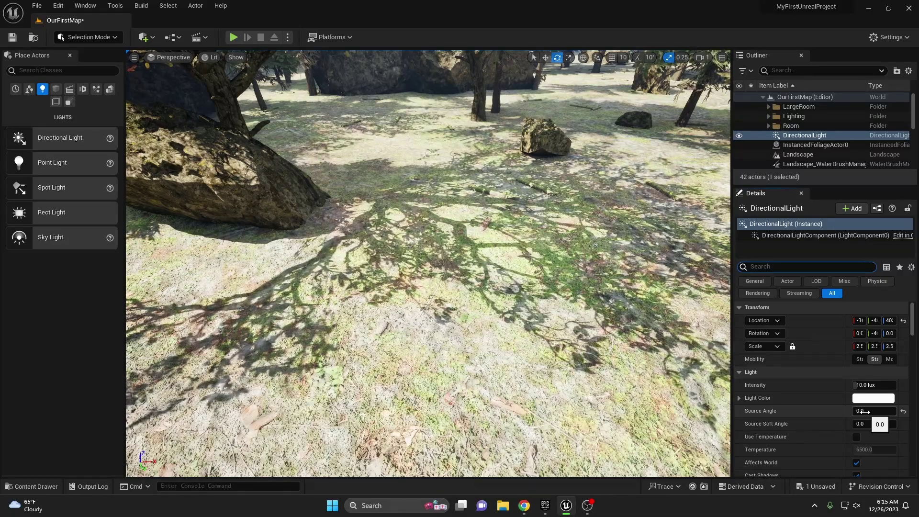
pyautogui.moveTo(864, 412); pyautogui.dragTo(880, 412)
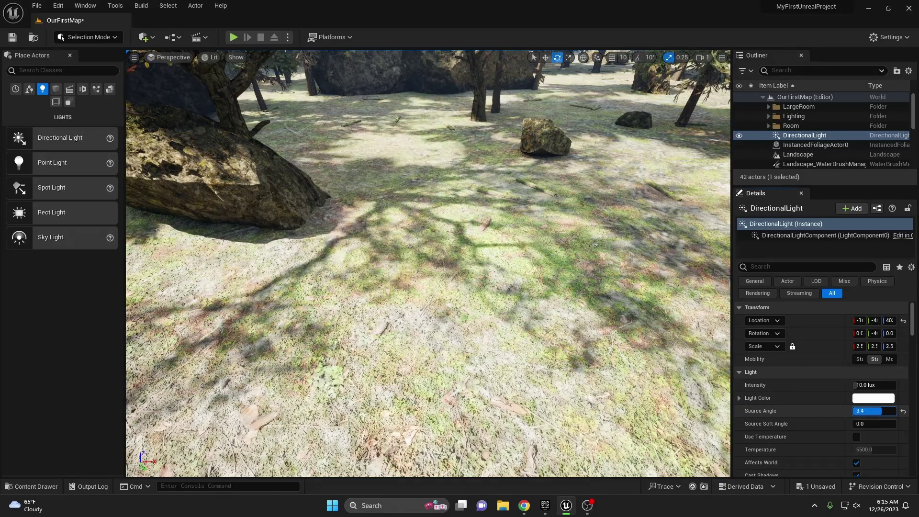
pyautogui.moveTo(880, 411); pyautogui.dragTo(895, 411)
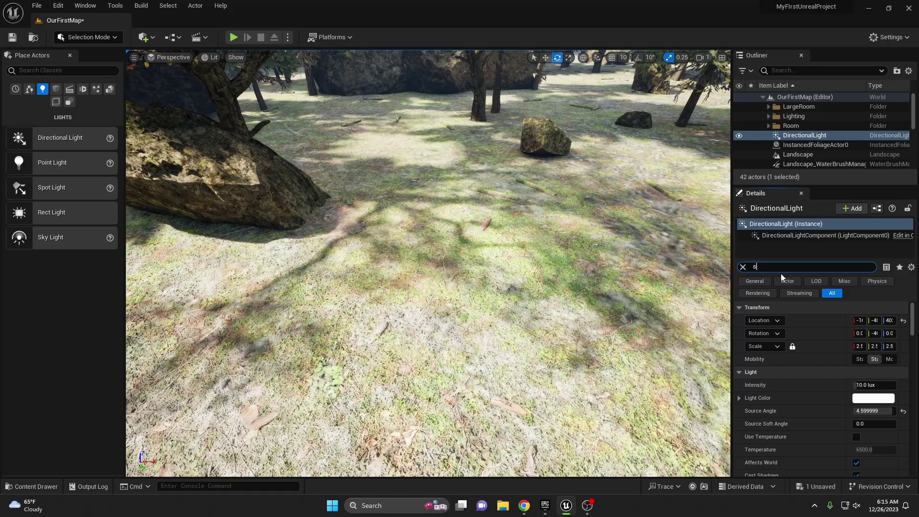
pyautogui.write('source sof')
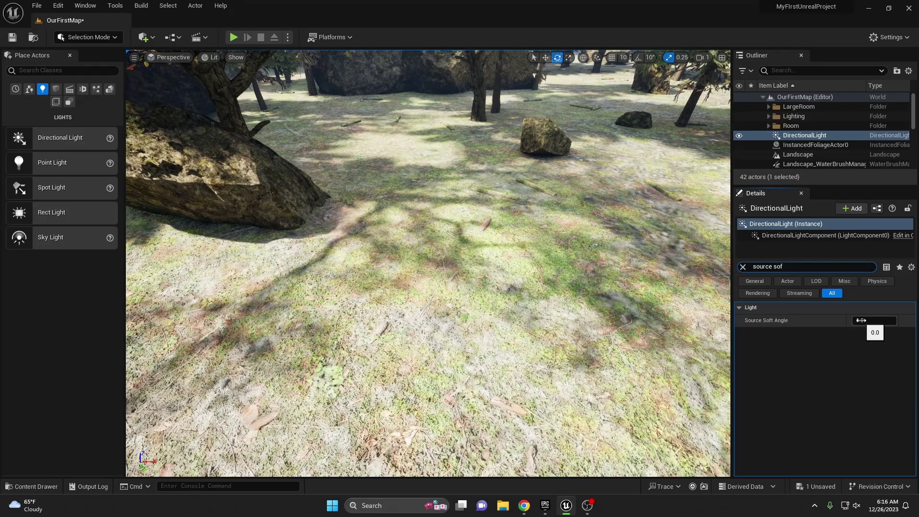
pyautogui.click(782, 271)
pyautogui.write('distance field')
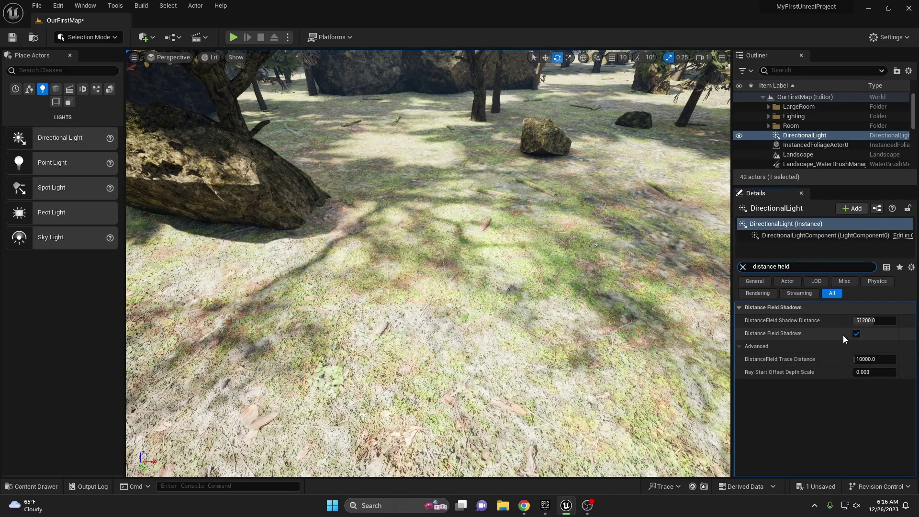
pyautogui.press('Escape')
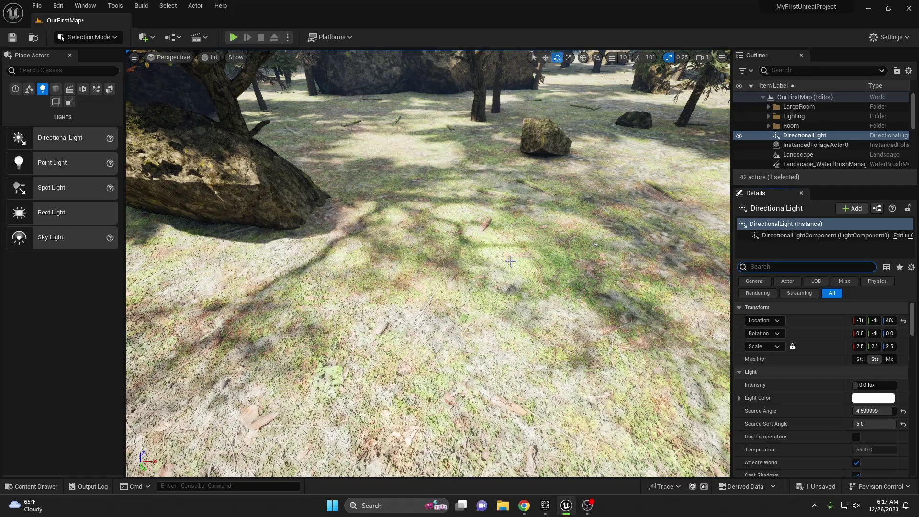
# Frame the building and lake, then rotate the sun to shift the forest shadows.
pyautogui.moveTo(511, 261)
pyautogui.mouseDown(button='right')
pyautogui.moveTo(508, 230)
pyautogui.moveTo(489, 233)
pyautogui.mouseUp(button='right')
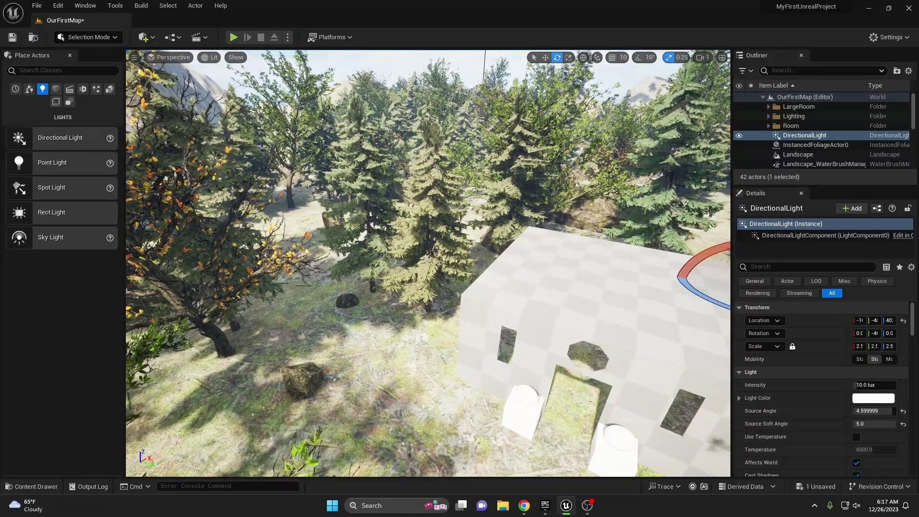
pyautogui.moveTo(489, 233); pyautogui.dragTo(507, 230, button='right')
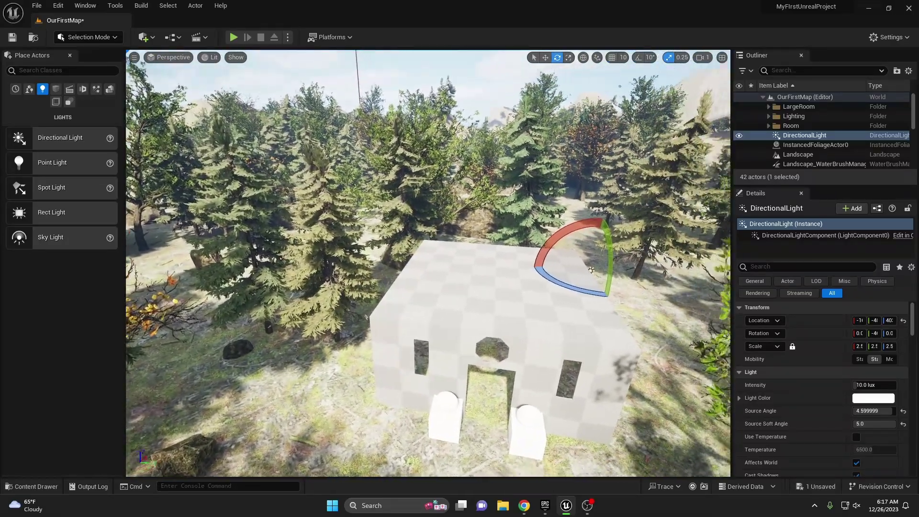
pyautogui.moveTo(508, 230); pyautogui.dragTo(503, 259, button='right')
pyautogui.moveTo(339, 210); pyautogui.dragTo(315, 214)
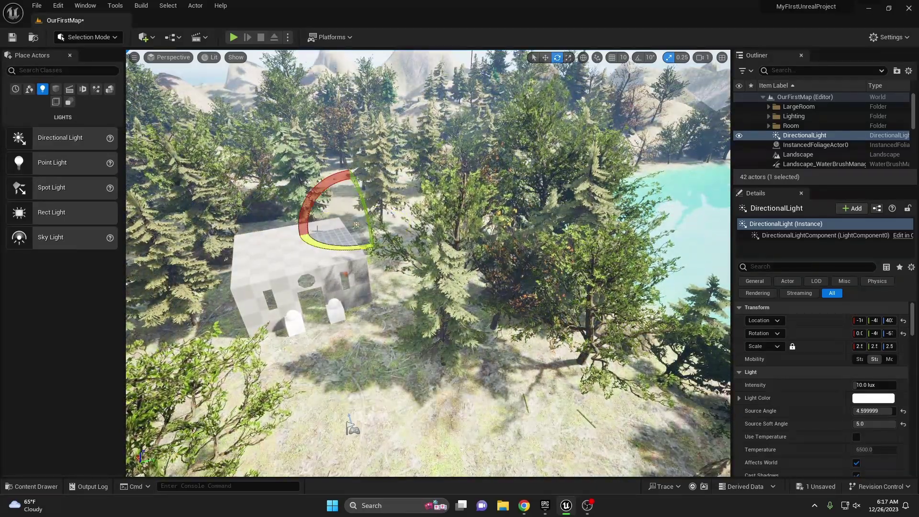
pyautogui.moveTo(306, 212); pyautogui.dragTo(335, 192)
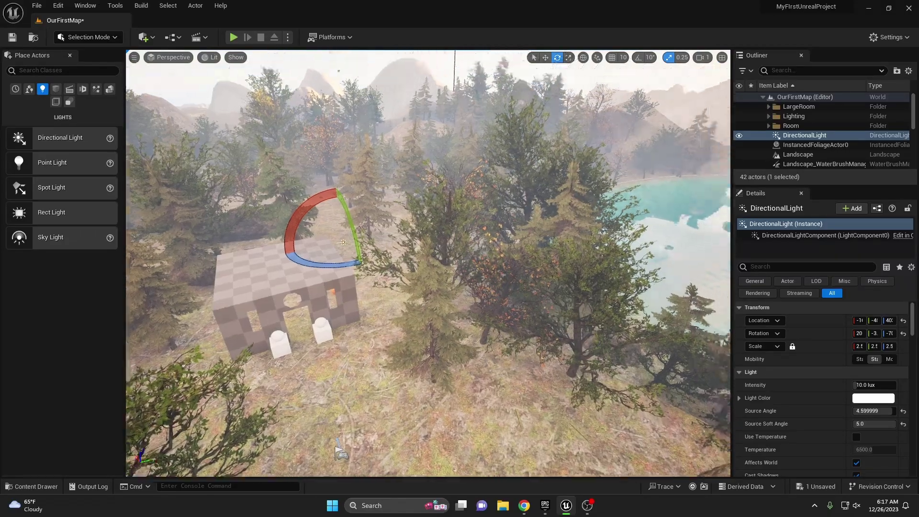
pyautogui.moveTo(356, 287); pyautogui.dragTo(364, 201, button='right')
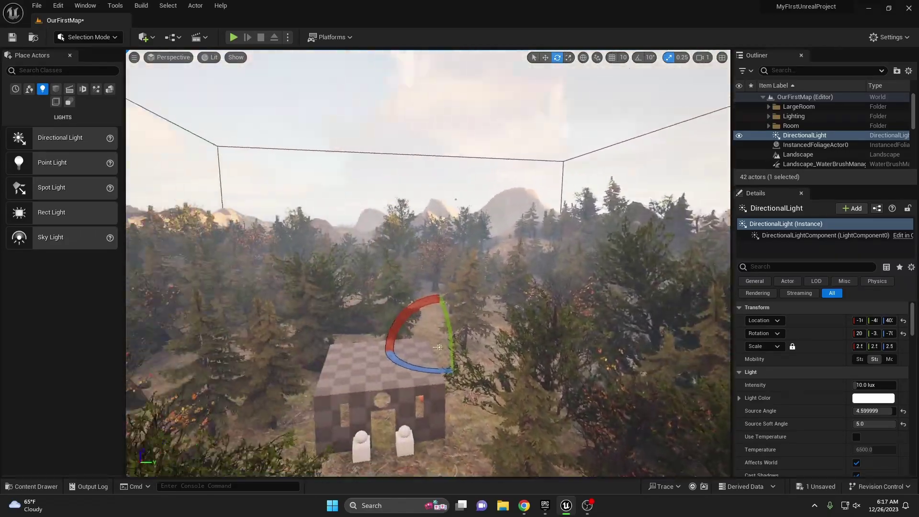
pyautogui.moveTo(438, 347); pyautogui.dragTo(449, 288, button='right')
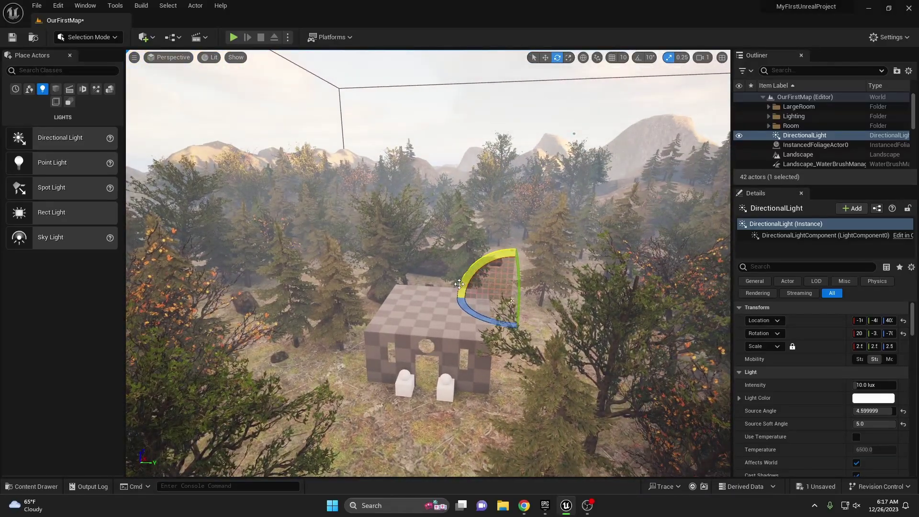
# Lower the sun toward a pink sunset glow and fine-tune the directional light's angle.
pyautogui.moveTo(475, 270); pyautogui.dragTo(483, 268)
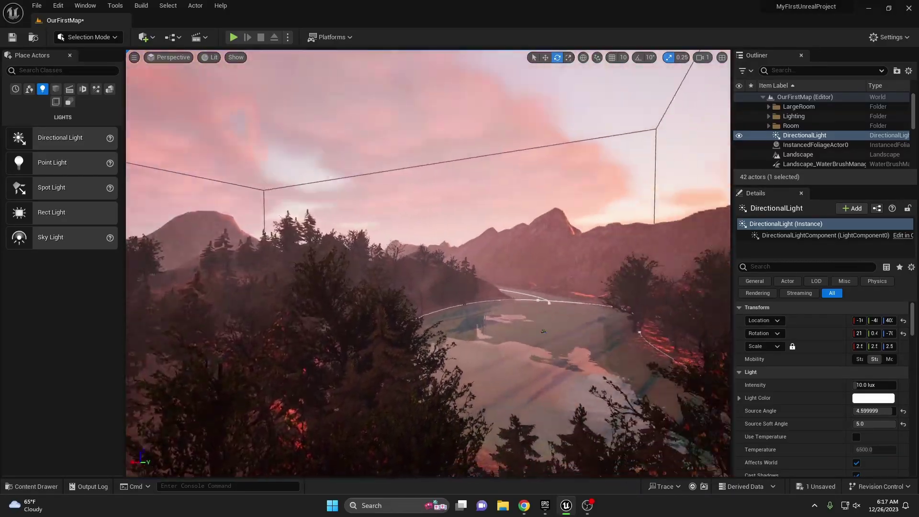
pyautogui.moveTo(343, 309)
pyautogui.mouseDown(button='right')
pyautogui.moveTo(345, 286)
pyautogui.moveTo(423, 185)
pyautogui.mouseUp(button='right')
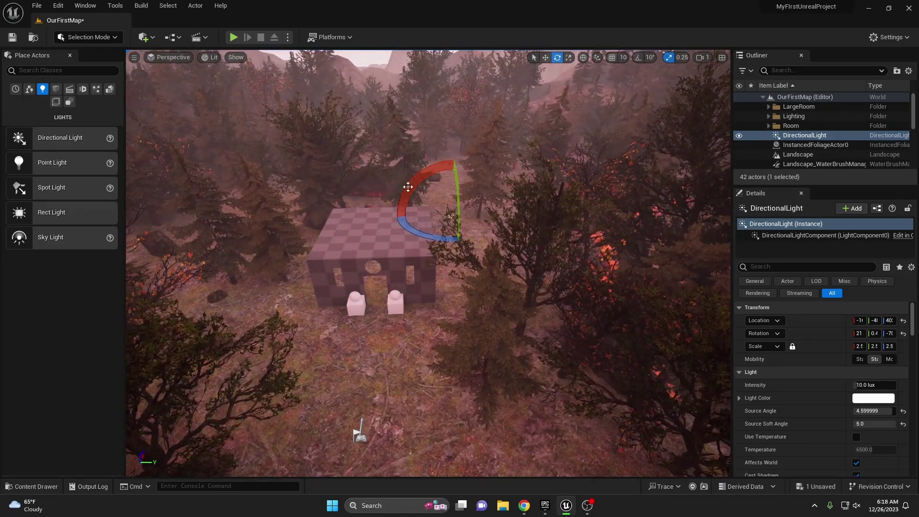
pyautogui.moveTo(408, 188); pyautogui.dragTo(412, 184)
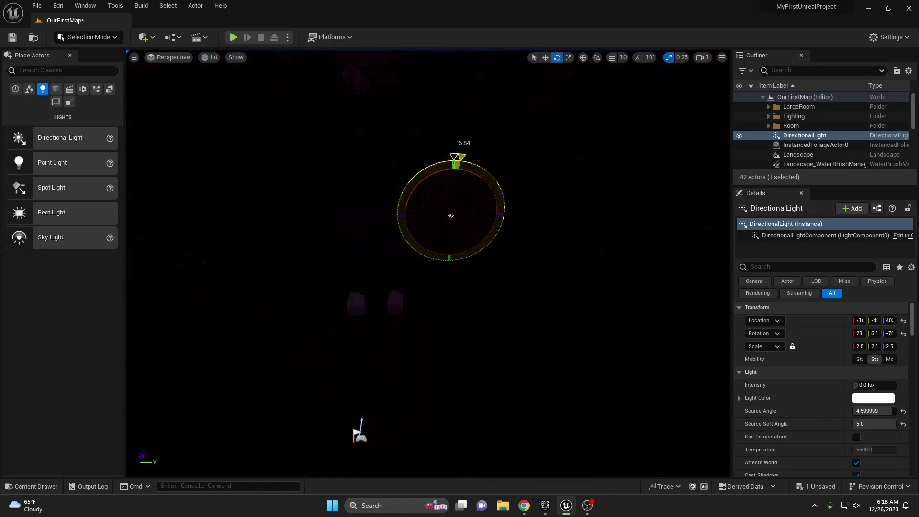
pyautogui.moveTo(457, 158); pyautogui.dragTo(480, 278)
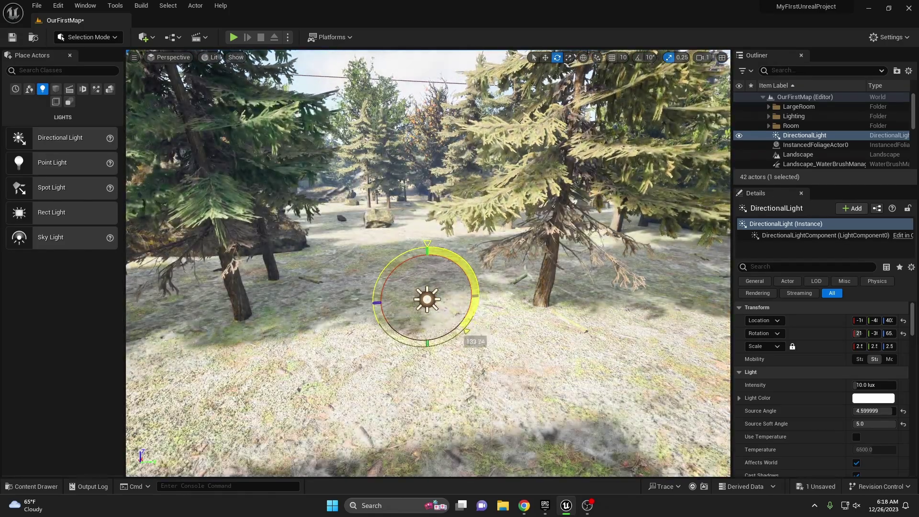
pyautogui.moveTo(467, 330)
pyautogui.mouseDown()
pyautogui.moveTo(414, 245)
pyautogui.moveTo(372, 289)
pyautogui.moveTo(416, 291)
pyautogui.moveTo(402, 270)
pyautogui.mouseUp()
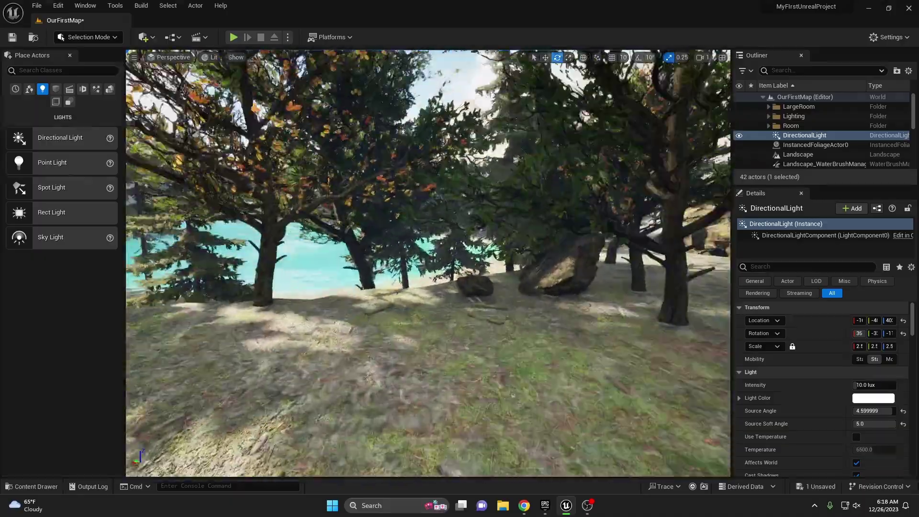
pyautogui.moveTo(420, 297)
pyautogui.mouseDown(button='right')
pyautogui.moveTo(363, 268)
pyautogui.moveTo(667, 283)
pyautogui.mouseUp(button='right')
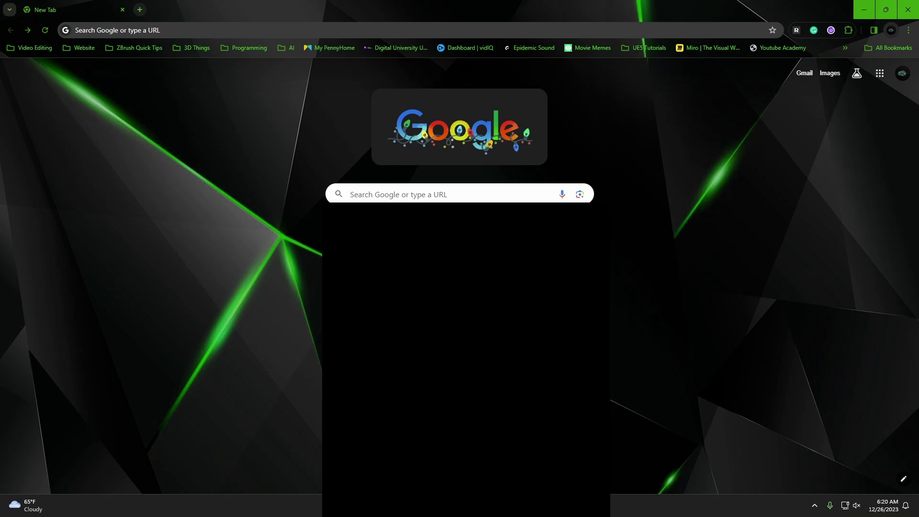
# Search Google for 'IES profiles' and reach ieslibrary.com's browse page, dismissing the ad.
pyautogui.click(432, 193)
pyautogui.write('IES pr')
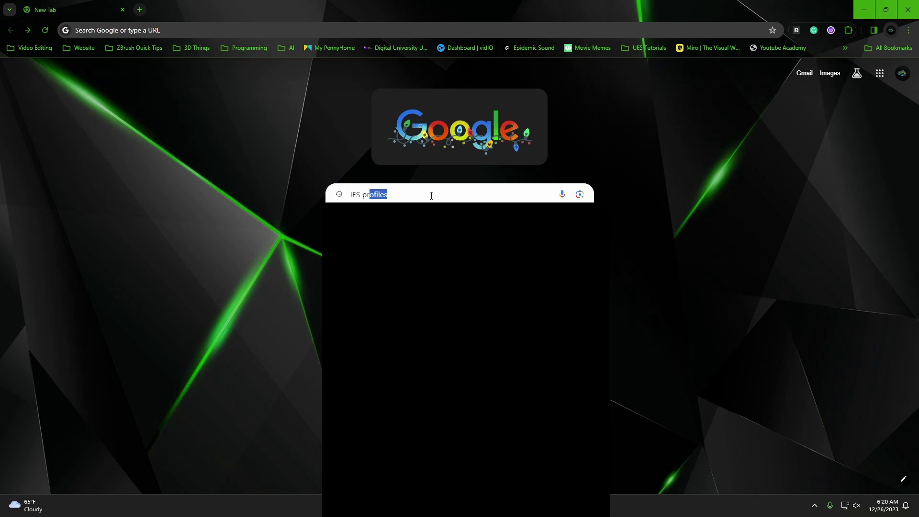
pyautogui.write('ofil;e')
pyautogui.write('es')
pyautogui.press('Return')
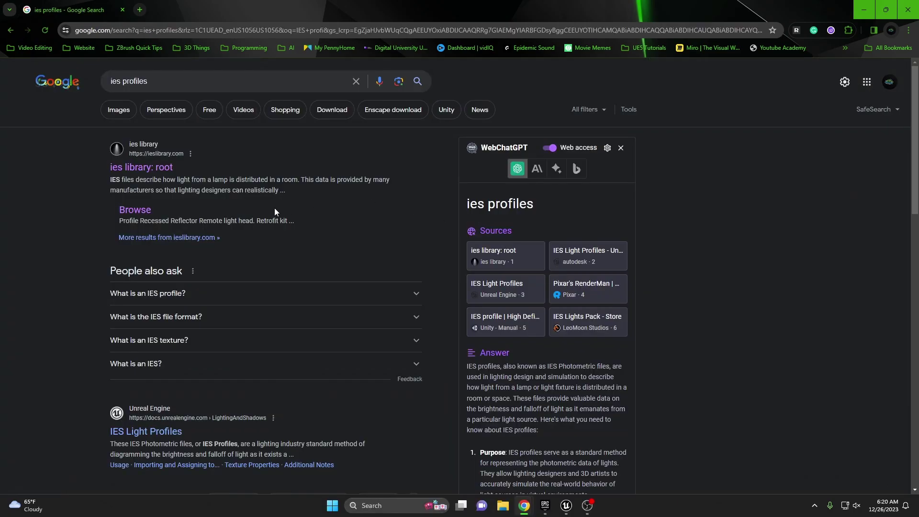
pyautogui.click(149, 168)
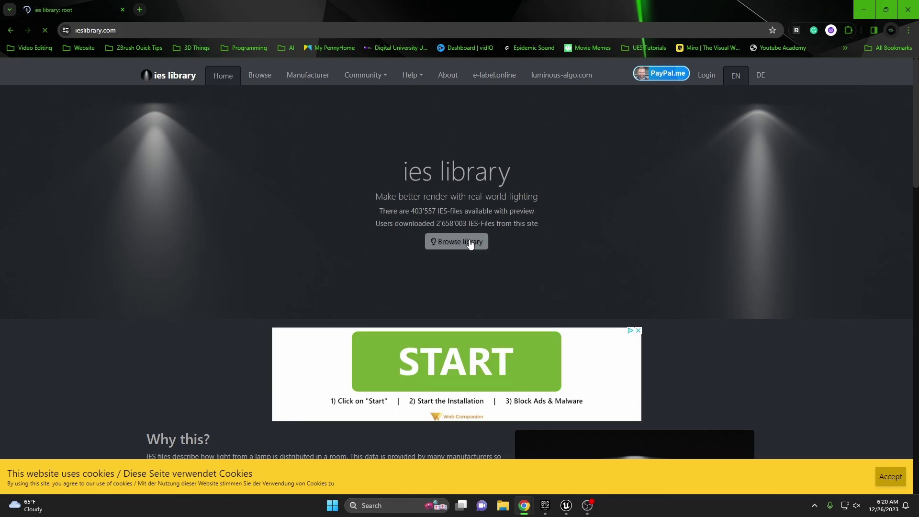
pyautogui.click(450, 245)
pyautogui.click(742, 135)
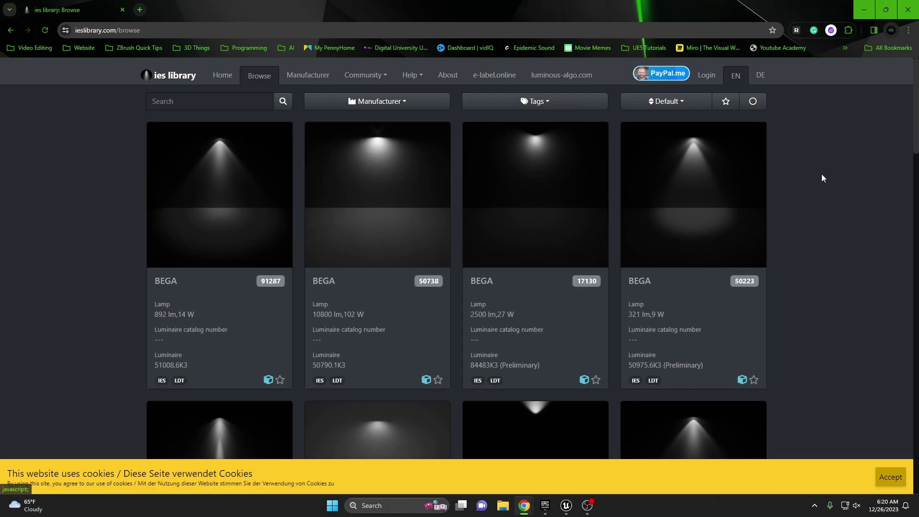
# Browse the catalogue and inspect the first BEGA light's 3D distribution preview.
pyautogui.scroll(-1, 823, 174)
pyautogui.scroll(-2, 821, 180)
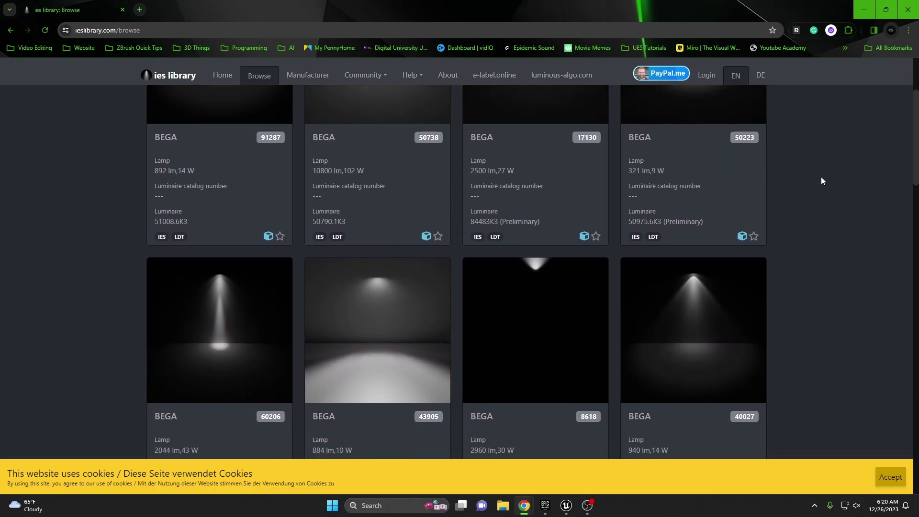
pyautogui.scroll(-6, 821, 180)
pyautogui.scroll(-6, 821, 180)
pyautogui.scroll(10, 235, 223)
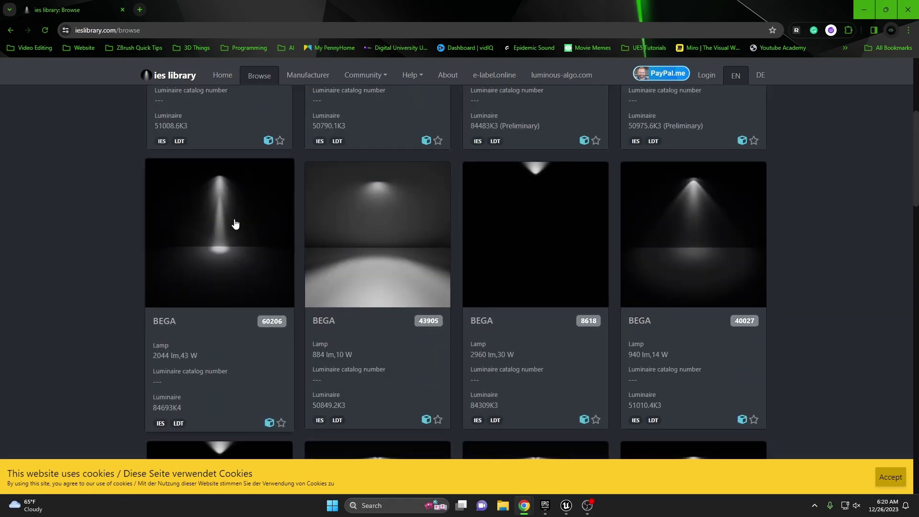
pyautogui.click(211, 236)
pyautogui.moveTo(596, 274); pyautogui.dragTo(601, 207)
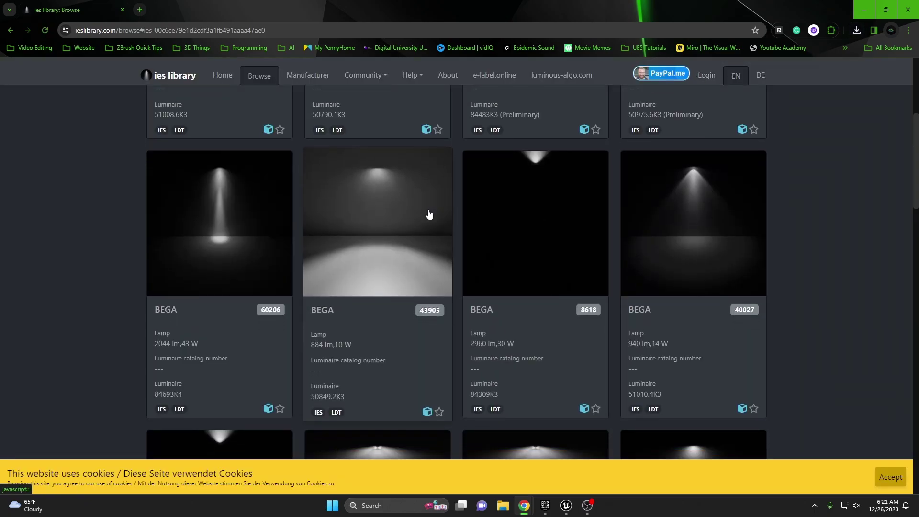
pyautogui.scroll(-5, 428, 213)
pyautogui.scroll(-6, 421, 209)
# Load more profiles, open the BEGA 8699 light and download its IES file.
pyautogui.click(462, 269)
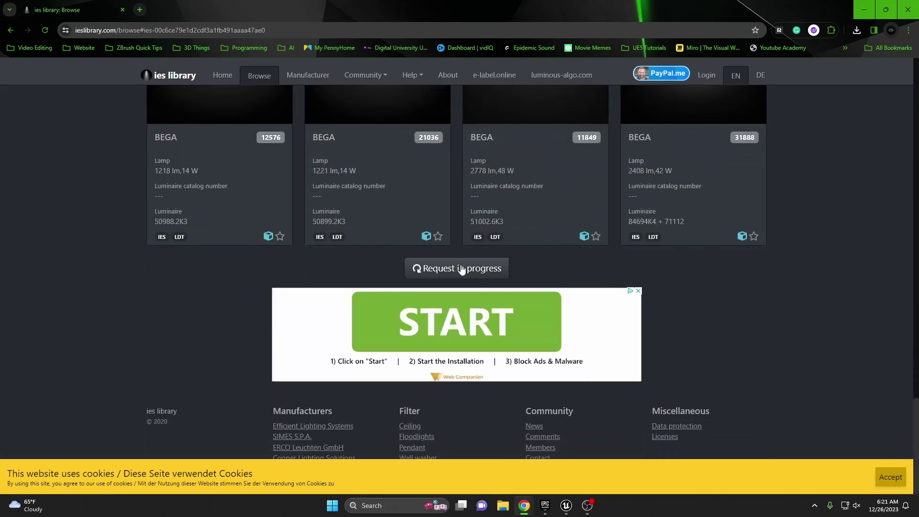
pyautogui.scroll(4, 776, 280)
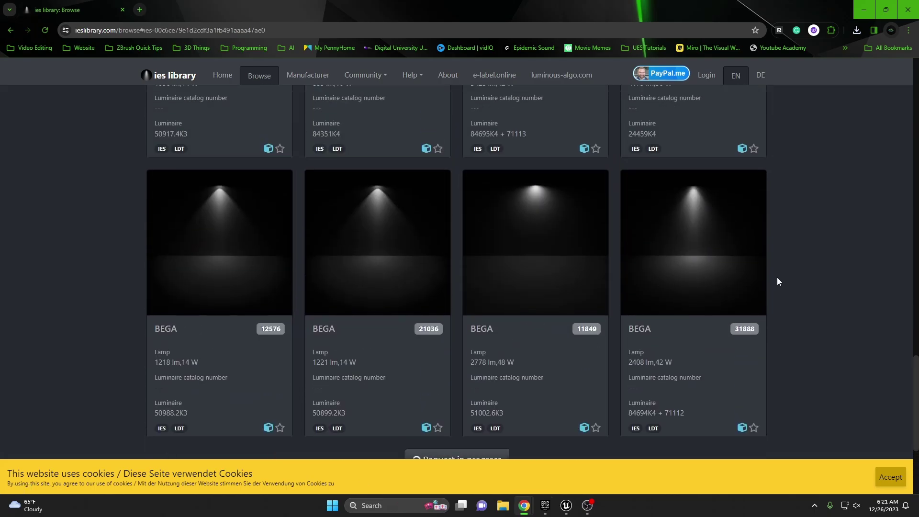
pyautogui.scroll(-2, 800, 244)
pyautogui.scroll(-3, 799, 243)
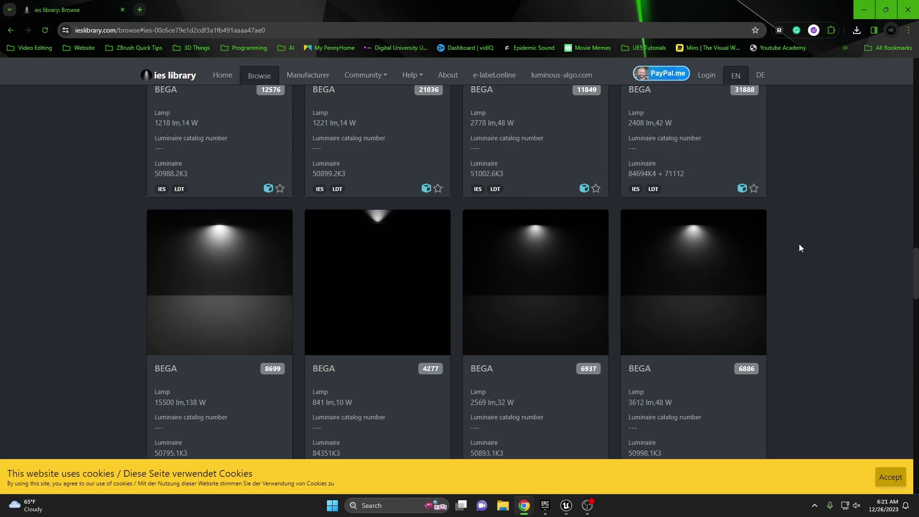
pyautogui.scroll(-3, 799, 243)
pyautogui.scroll(-3, 794, 237)
pyautogui.scroll(-7, 803, 224)
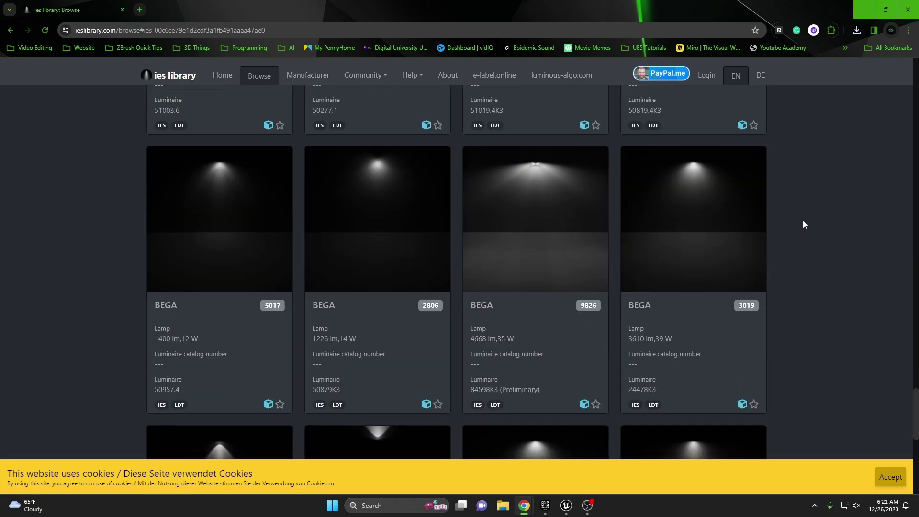
pyautogui.scroll(-3, 802, 223)
pyautogui.scroll(8, 802, 223)
pyautogui.scroll(-3, 802, 223)
pyautogui.scroll(3, 328, 236)
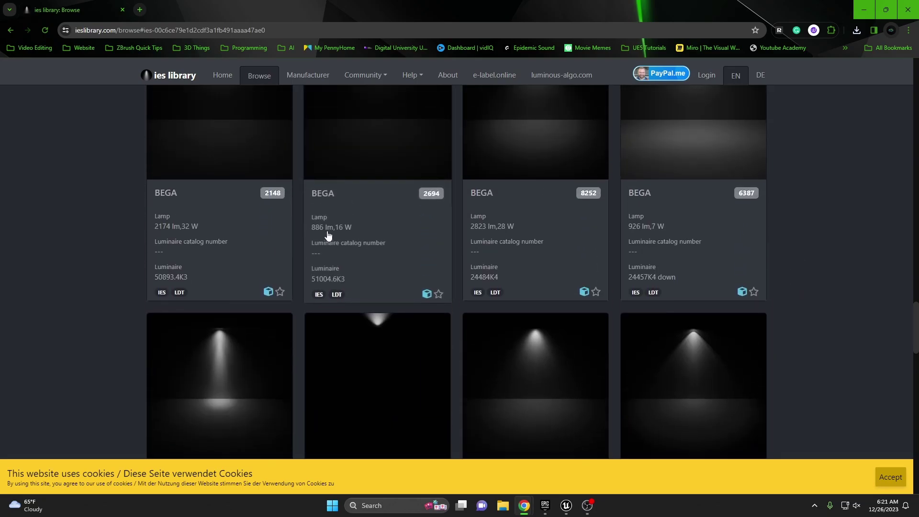
pyautogui.scroll(-2, 299, 245)
pyautogui.scroll(-2, 295, 245)
pyautogui.scroll(2, 287, 241)
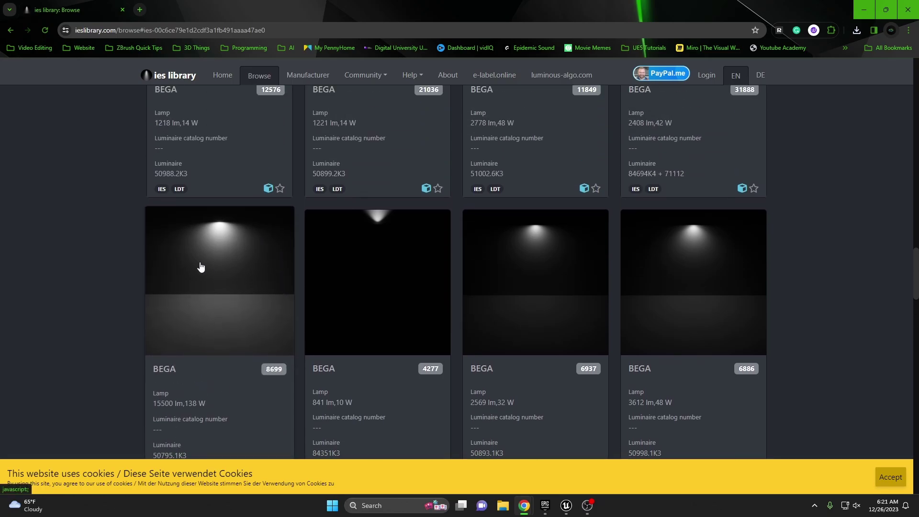
pyautogui.click(220, 308)
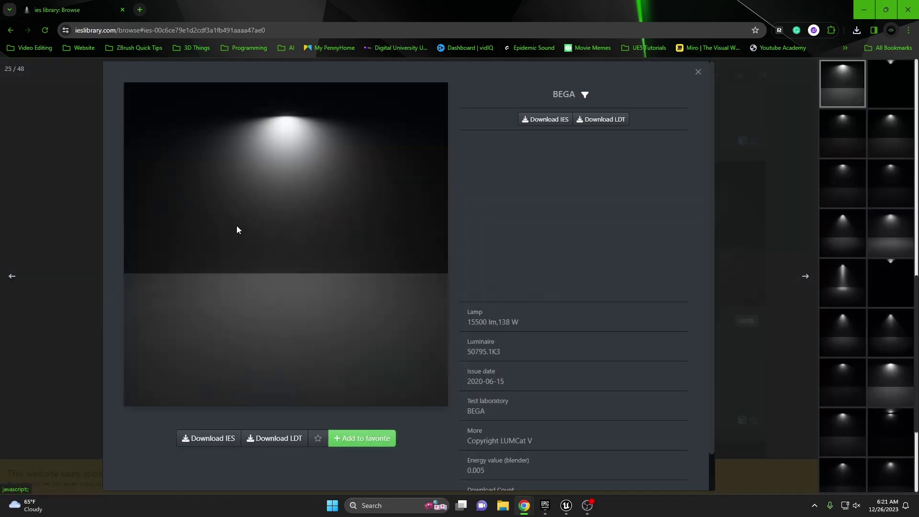
pyautogui.click(203, 440)
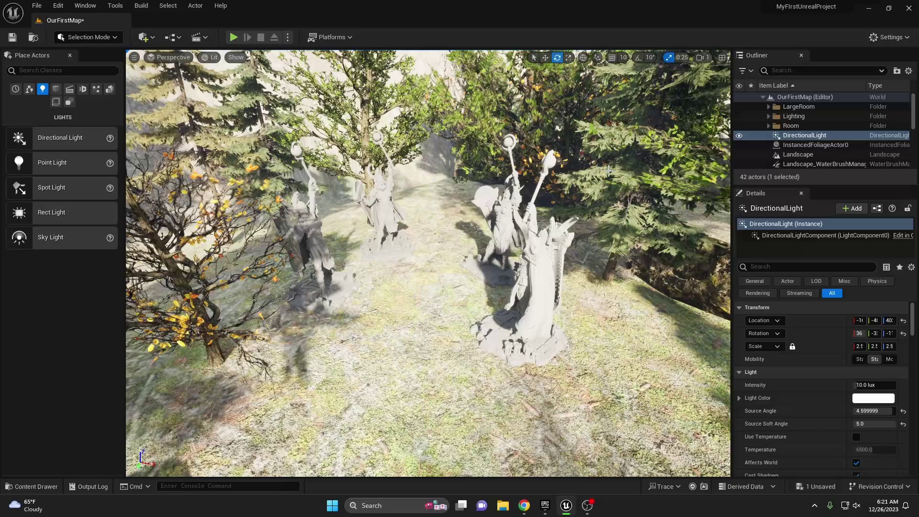
# Make an IESProfiles folder under Content and import both downloaded IES files into it.
pyautogui.hotkey('ctrl', 'space')
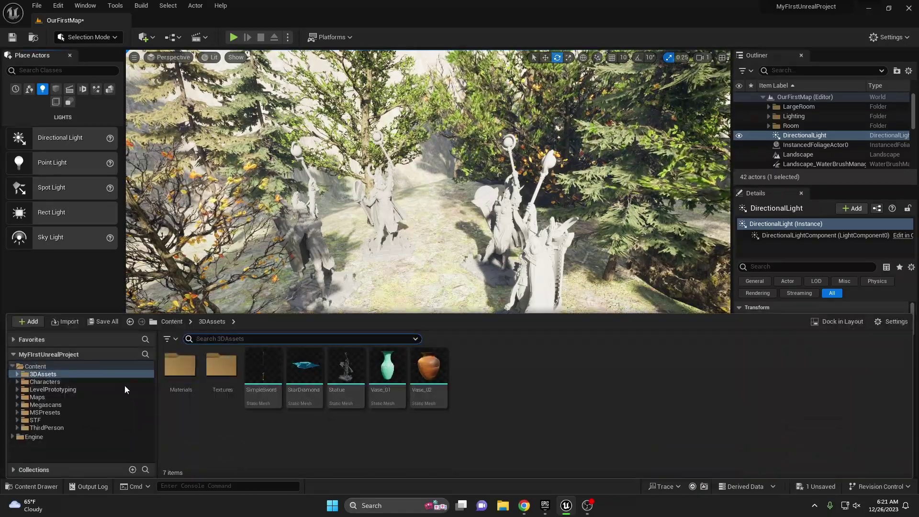
pyautogui.click(29, 367)
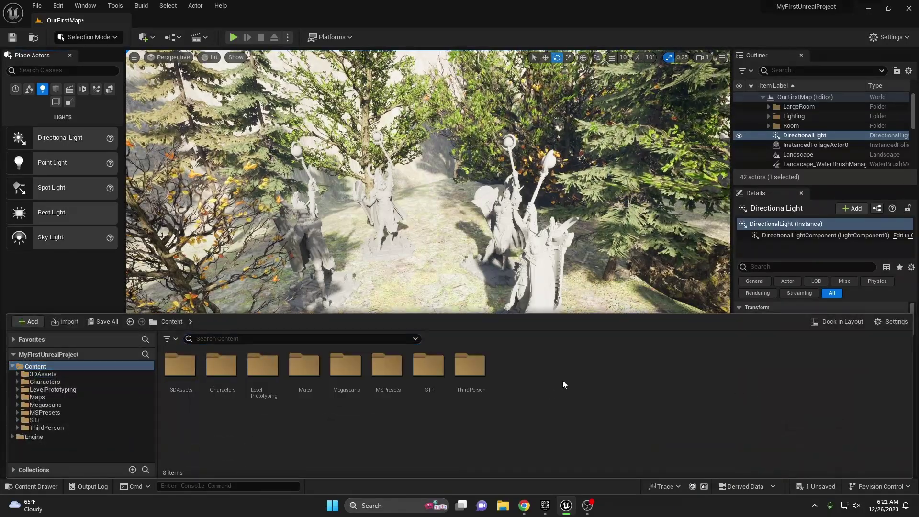
pyautogui.rightClick(561, 380)
pyautogui.click(608, 67)
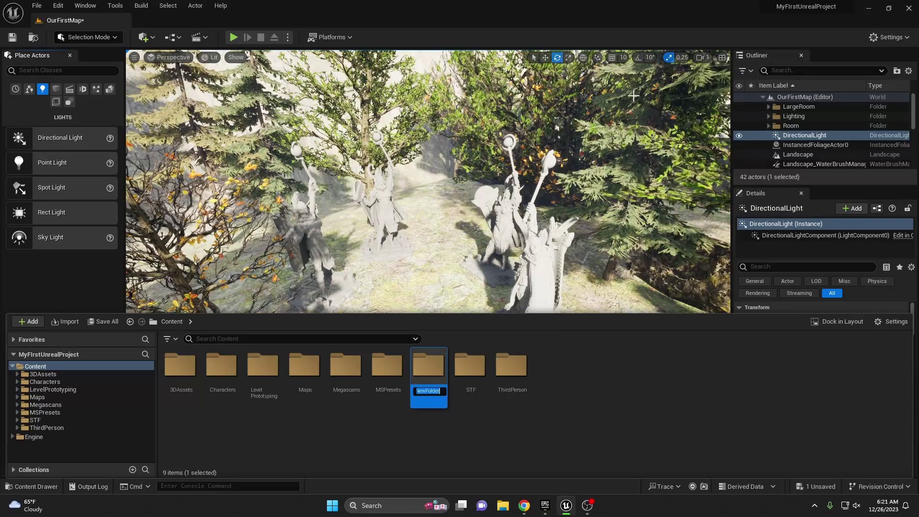
pyautogui.write('IES')
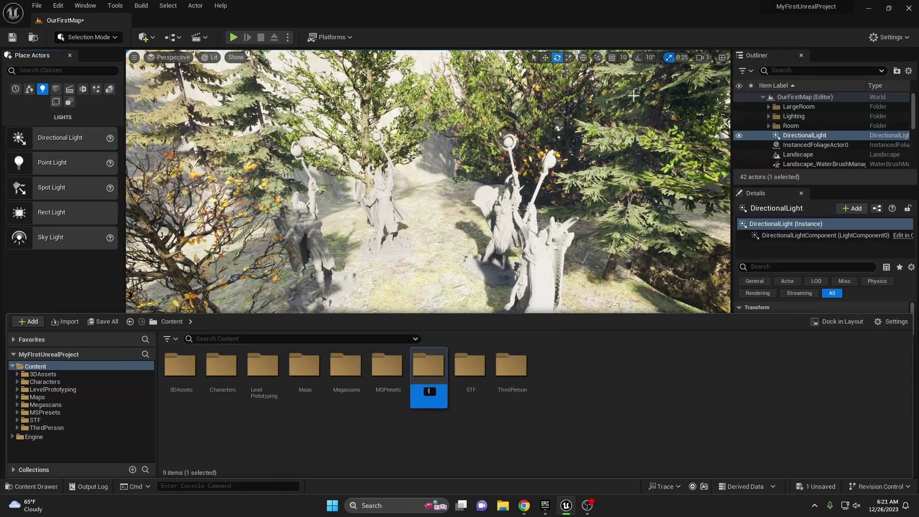
pyautogui.press('BackSpace')
pyautogui.write('Profiles')
pyautogui.press('Return')
pyautogui.doubleClick(429, 366)
pyautogui.click(62, 322)
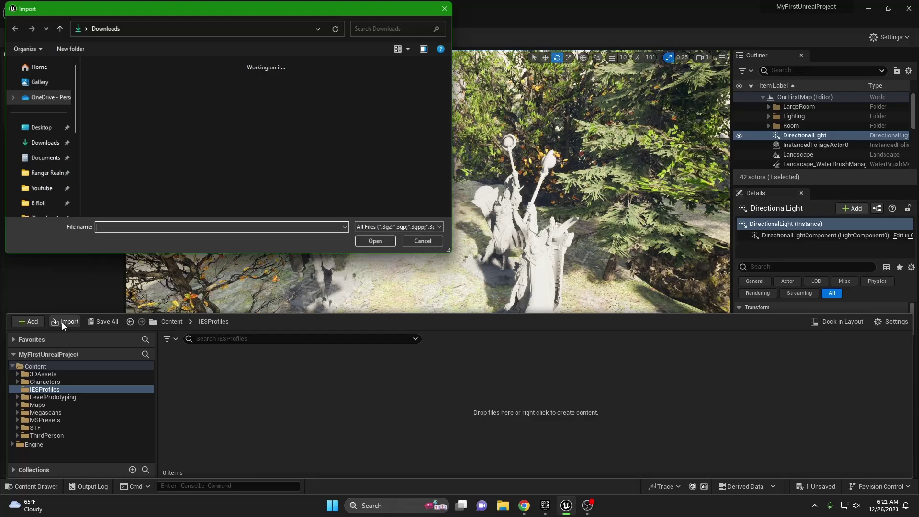
pyautogui.click(374, 243)
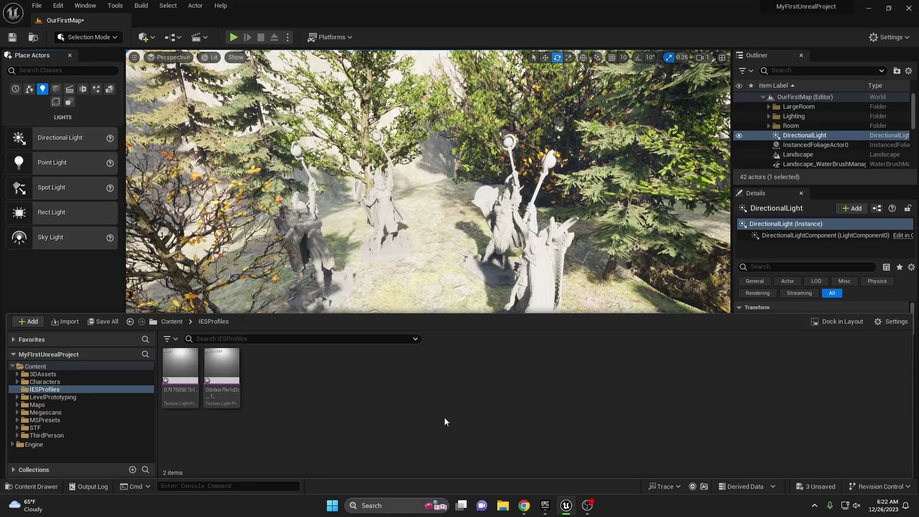
# Place a Point Light above the statues, hide the DirectionalLight, and focus the view on it.
pyautogui.hotkey('ctrl', 'space')
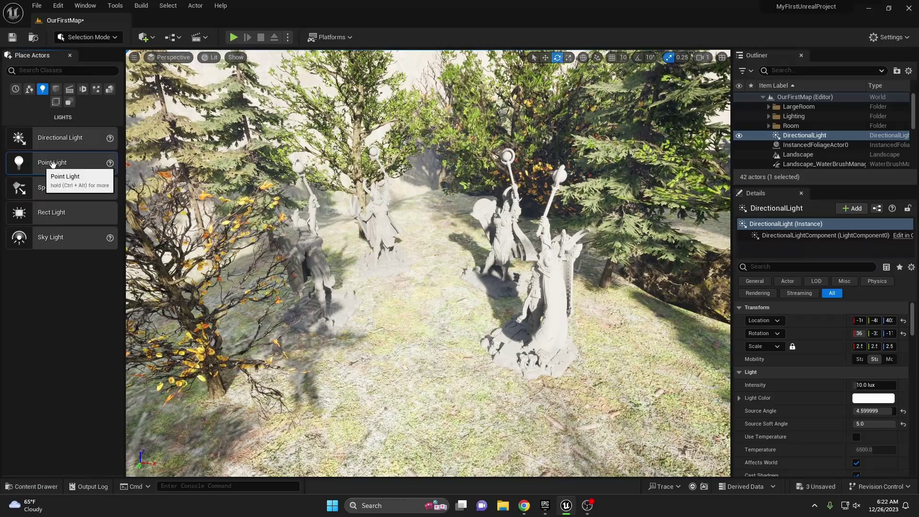
pyautogui.moveTo(53, 164); pyautogui.dragTo(378, 192)
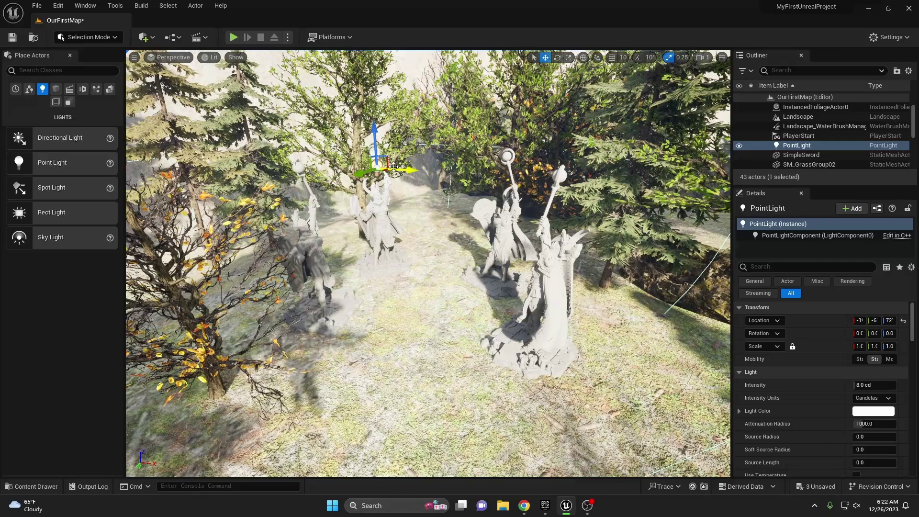
pyautogui.scroll(2, 797, 129)
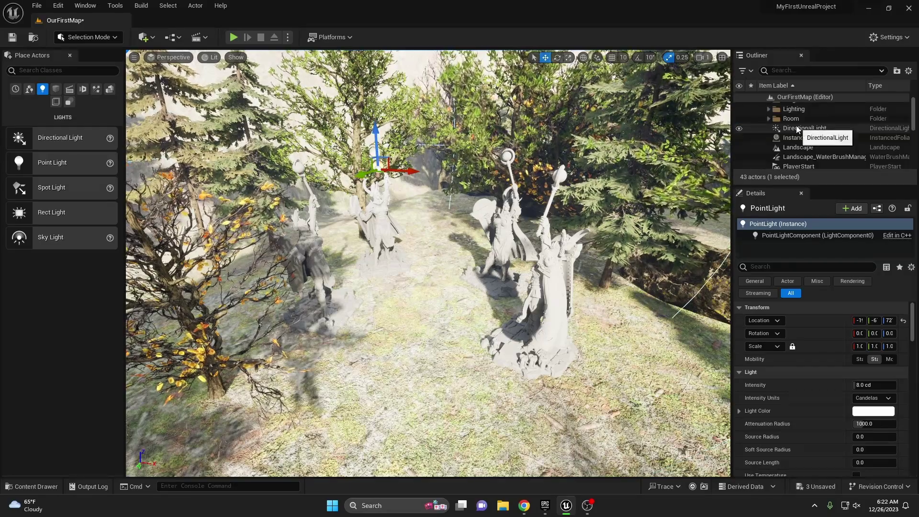
pyautogui.click(739, 128)
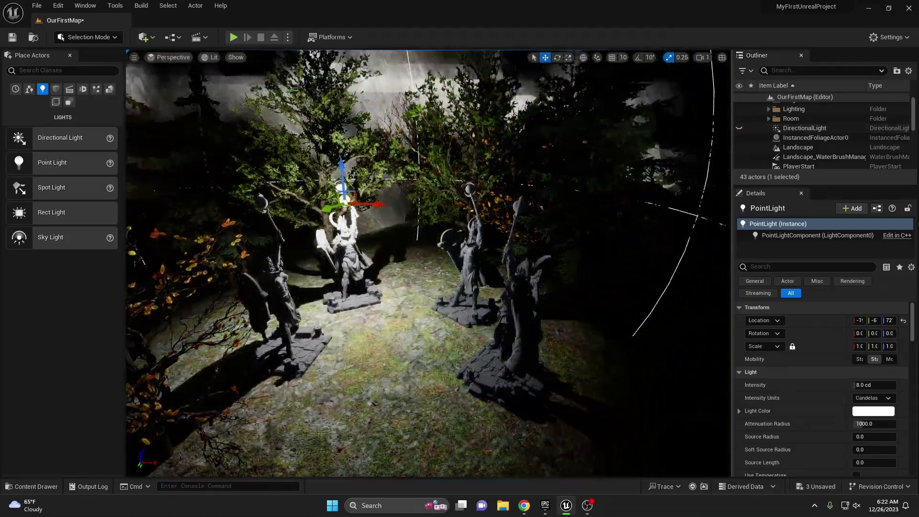
pyautogui.press('f')
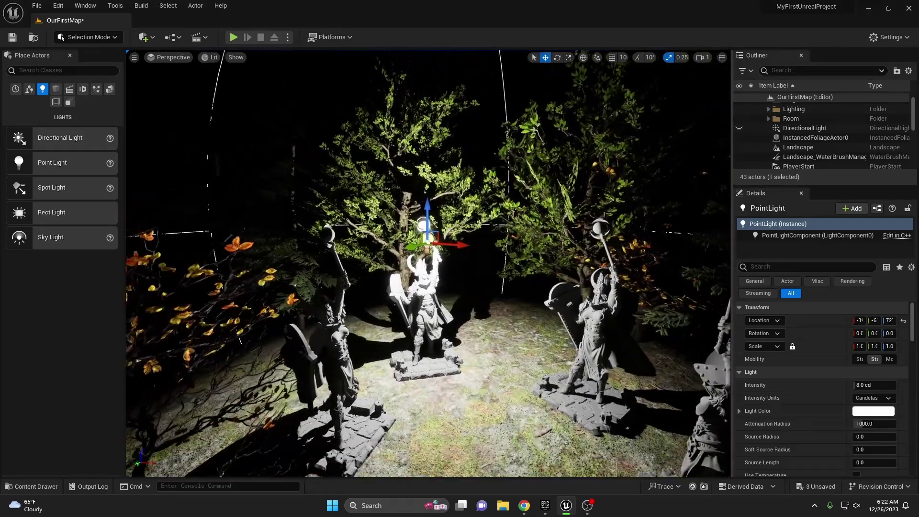
pyautogui.moveTo(471, 240); pyautogui.dragTo(471, 241, button='right')
# Assign a downloaded IES profile to the point light's IES Texture under Light Profiles.
pyautogui.scroll(-3, 837, 358)
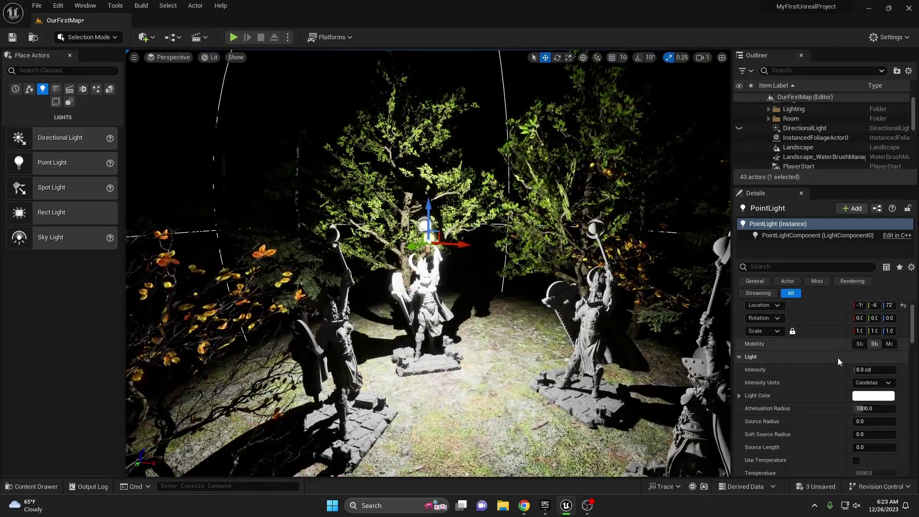
pyautogui.scroll(-3, 826, 366)
pyautogui.scroll(-3, 826, 366)
pyautogui.scroll(-2, 824, 367)
pyautogui.scroll(-3, 824, 368)
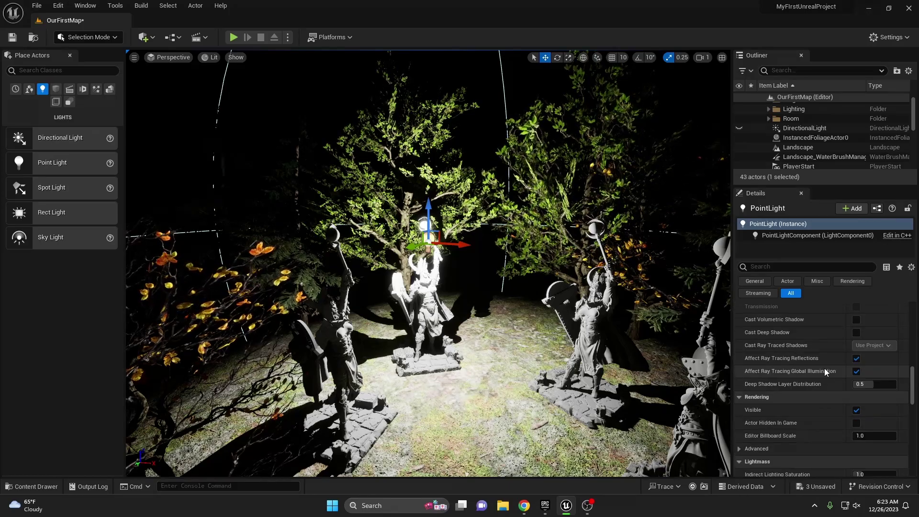
pyautogui.scroll(-3, 801, 371)
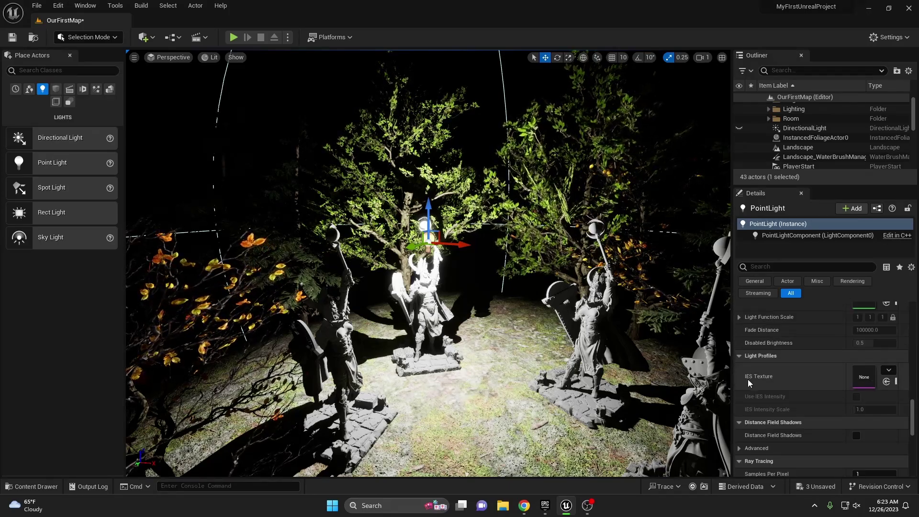
pyautogui.click(888, 374)
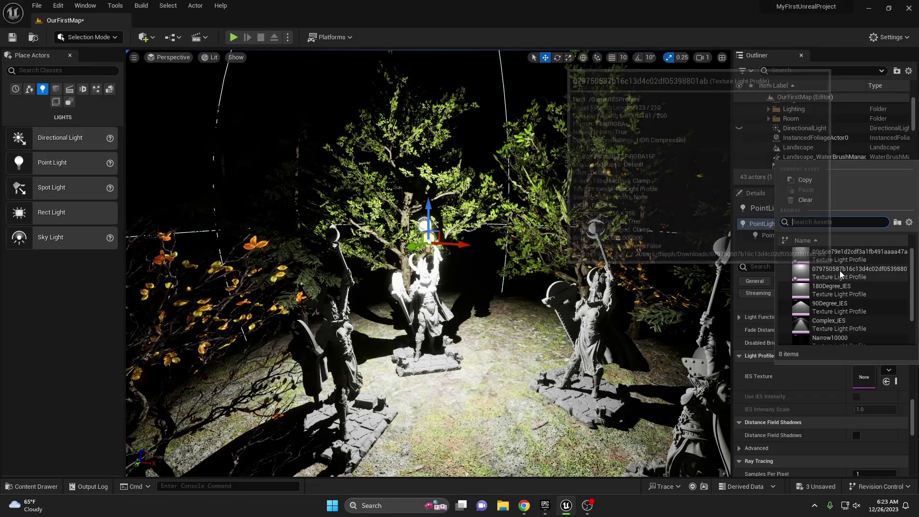
pyautogui.click(839, 274)
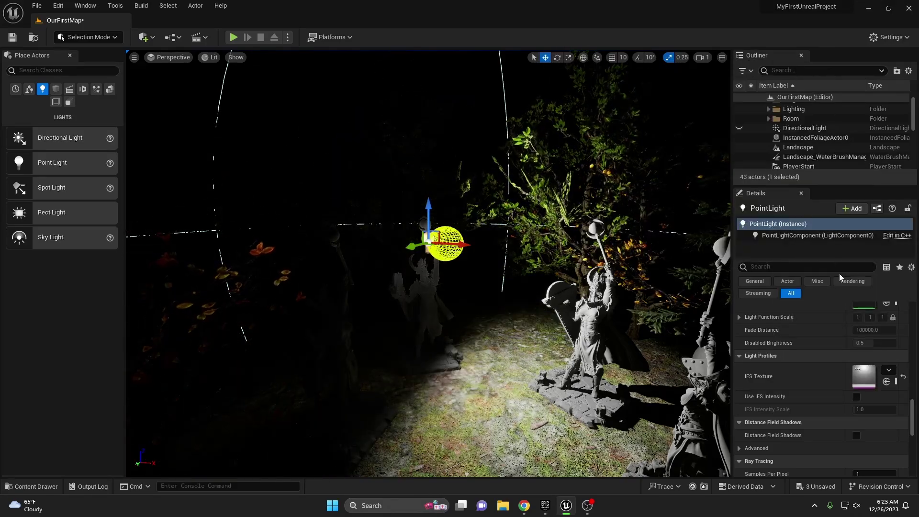
# Rotate the point light so its shaped beam falls on the centre statues.
pyautogui.moveTo(411, 231)
pyautogui.mouseDown()
pyautogui.moveTo(418, 277)
pyautogui.moveTo(433, 285)
pyautogui.mouseUp()
pyautogui.press('e')
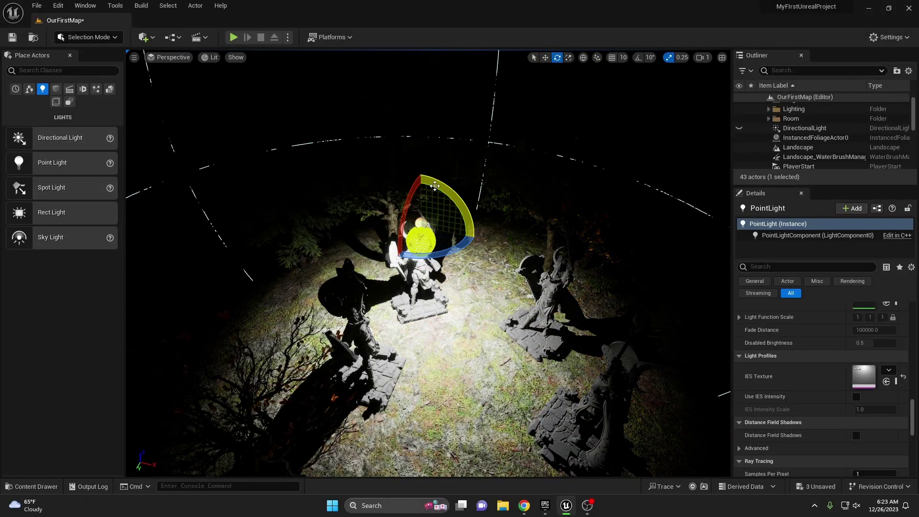
pyautogui.press('w')
pyautogui.moveTo(435, 186); pyautogui.dragTo(431, 209)
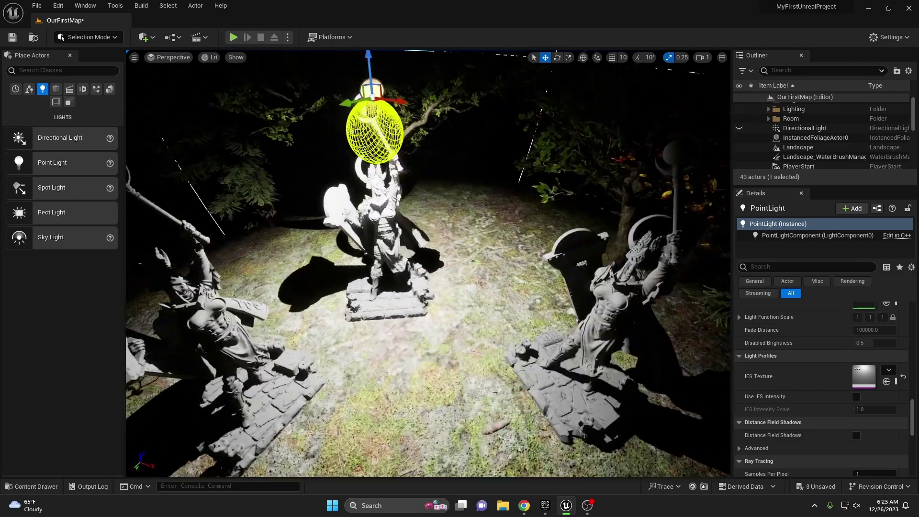
pyautogui.moveTo(431, 210); pyautogui.dragTo(755, 279, button='right')
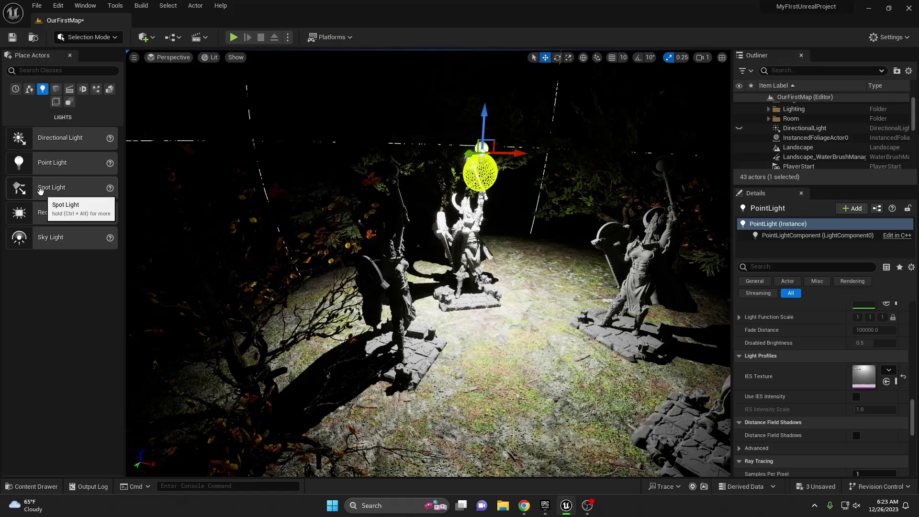
# Drop a new spot light among the statues and raise it up and to the right.
pyautogui.moveTo(40, 191); pyautogui.dragTo(572, 354)
pyautogui.moveTo(544, 388); pyautogui.dragTo(543, 389)
pyautogui.moveTo(543, 389); pyautogui.dragTo(431, 383, button='right')
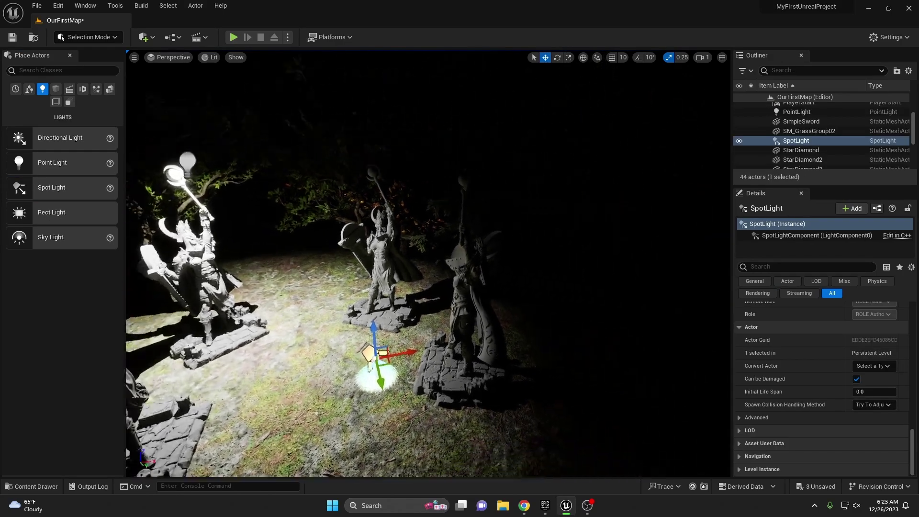
pyautogui.moveTo(373, 330)
pyautogui.mouseDown()
pyautogui.moveTo(643, 178)
pyautogui.moveTo(278, 348)
pyautogui.moveTo(453, 276)
pyautogui.mouseUp()
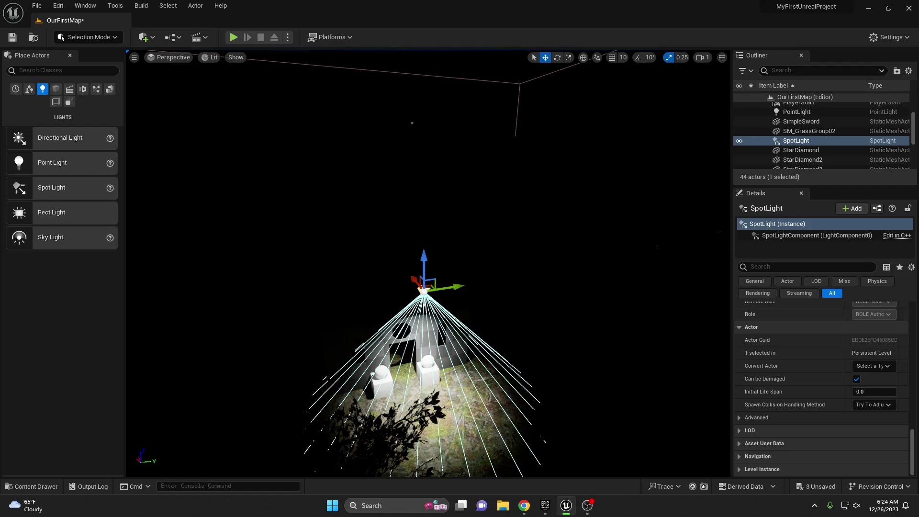
pyautogui.moveTo(320, 364); pyautogui.dragTo(320, 335)
pyautogui.scroll(5, 795, 364)
pyautogui.scroll(3, 796, 364)
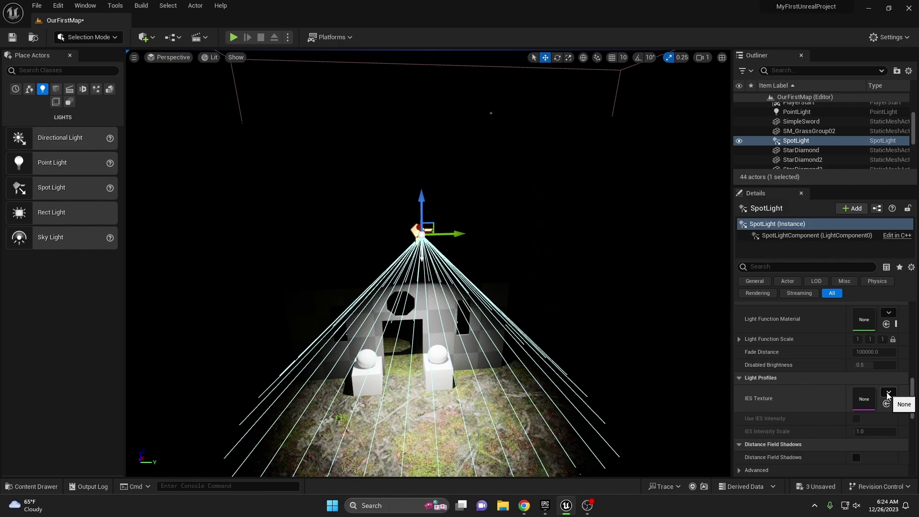
# Give the spot light the first imported IES profile and move it over the lit statues.
pyautogui.click(888, 393)
pyautogui.click(857, 294)
pyautogui.click(888, 392)
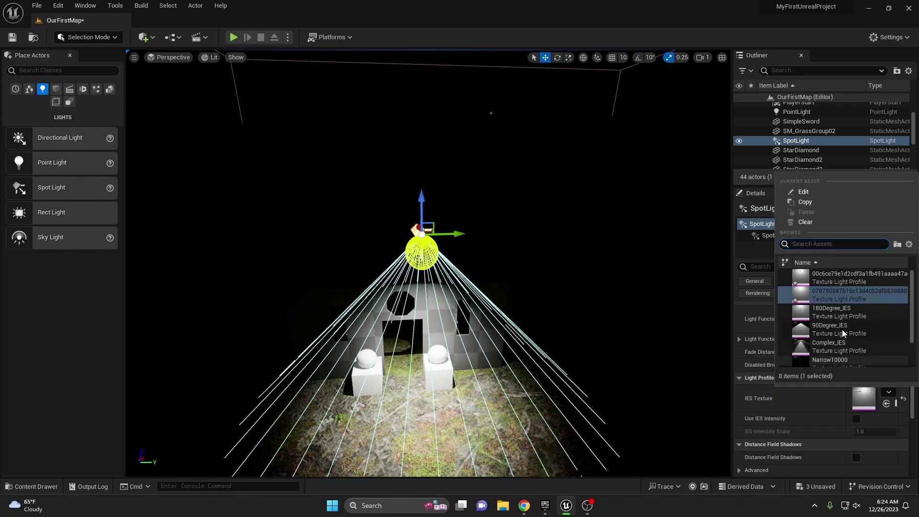
pyautogui.click(838, 283)
pyautogui.moveTo(629, 289)
pyautogui.mouseDown(button='right')
pyautogui.moveTo(598, 283)
pyautogui.moveTo(622, 248)
pyautogui.moveTo(622, 287)
pyautogui.moveTo(574, 258)
pyautogui.mouseUp(button='right')
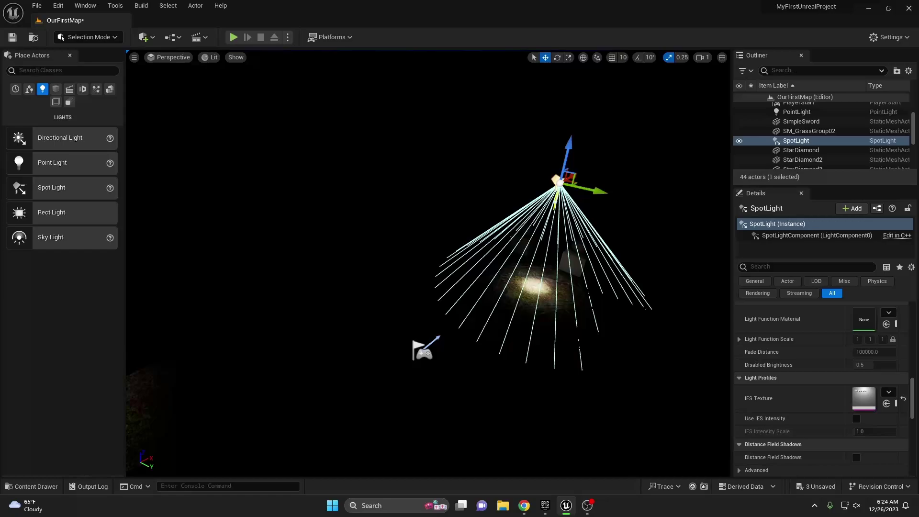
pyautogui.moveTo(622, 255)
pyautogui.mouseDown()
pyautogui.moveTo(310, 266)
pyautogui.moveTo(336, 275)
pyautogui.mouseUp()
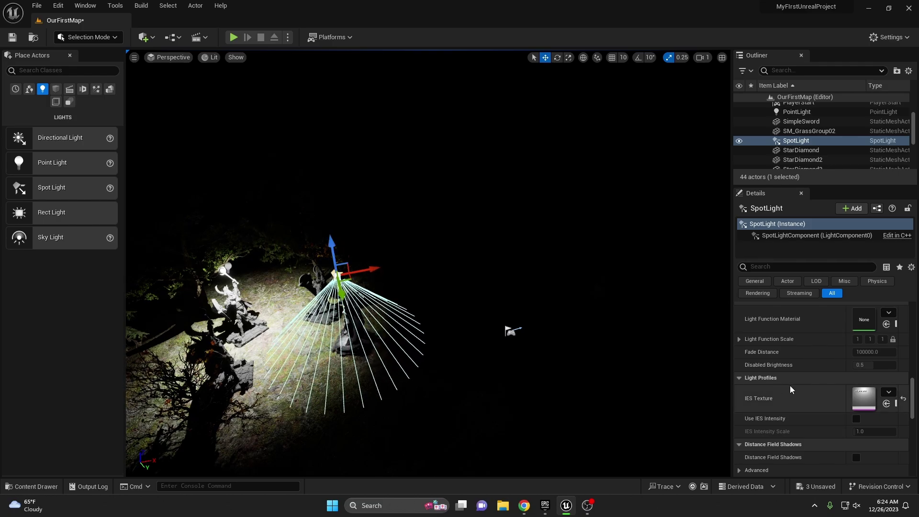
# Reduce the spot light's attenuation radius to about 645 and outer cone angle to about 17.
pyautogui.scroll(3, 813, 376)
pyautogui.scroll(3, 811, 373)
pyautogui.scroll(3, 799, 374)
pyautogui.scroll(-2, 814, 397)
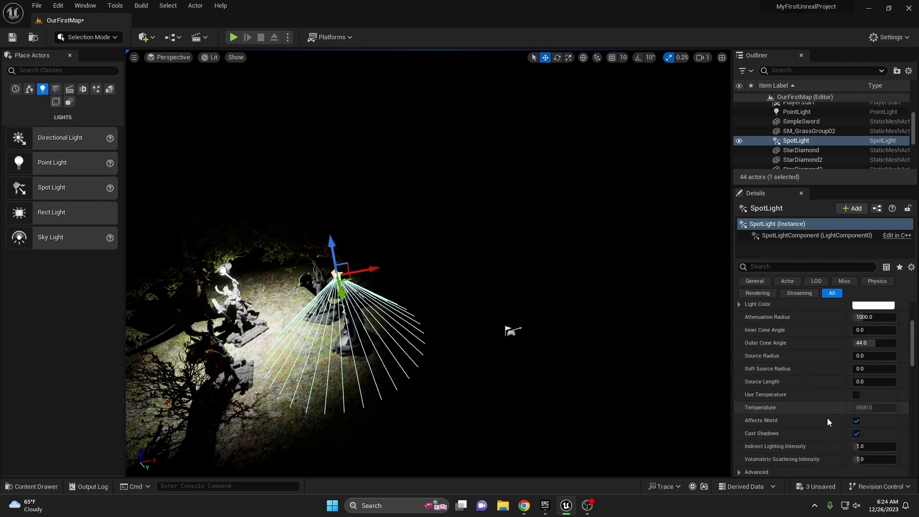
pyautogui.scroll(1, 829, 421)
pyautogui.moveTo(876, 347); pyautogui.dragTo(864, 347)
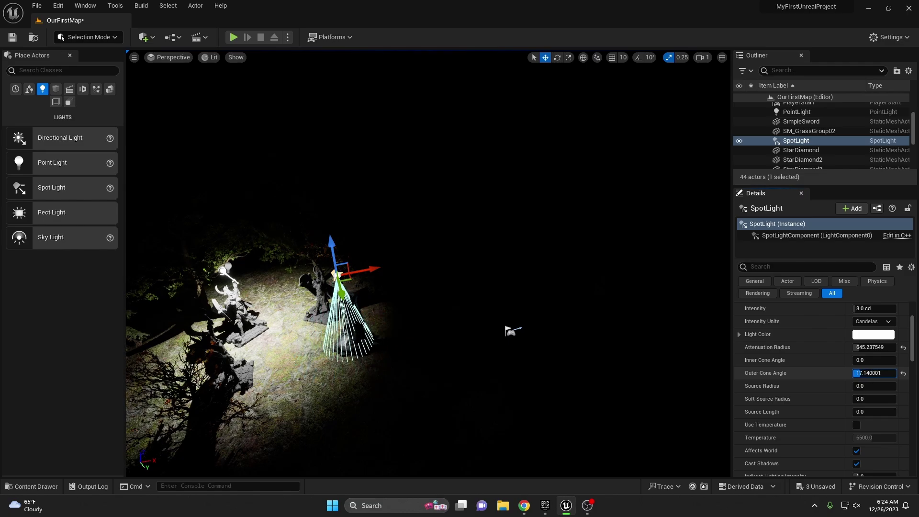
pyautogui.moveTo(476, 365)
pyautogui.mouseDown()
pyautogui.moveTo(460, 330)
pyautogui.moveTo(459, 287)
pyautogui.moveTo(414, 315)
pyautogui.mouseUp()
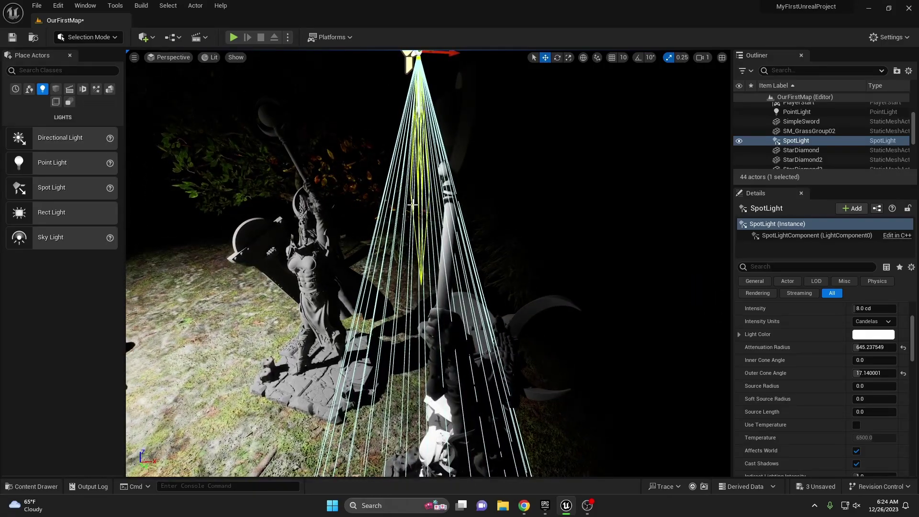
pyautogui.moveTo(413, 201)
pyautogui.mouseDown()
pyautogui.moveTo(632, 312)
pyautogui.moveTo(632, 296)
pyautogui.moveTo(428, 246)
pyautogui.moveTo(512, 242)
pyautogui.mouseUp()
# Switch the point light above the staff-bearing statue to the first IES profile in the list.
pyautogui.click(427, 246)
pyautogui.scroll(-5, 849, 364)
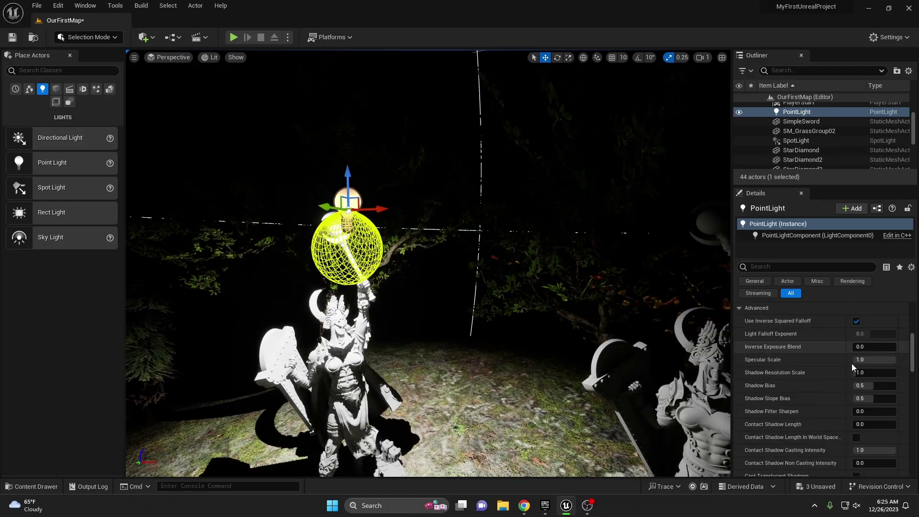
pyautogui.scroll(-5, 849, 365)
pyautogui.scroll(-5, 848, 365)
pyautogui.click(888, 385)
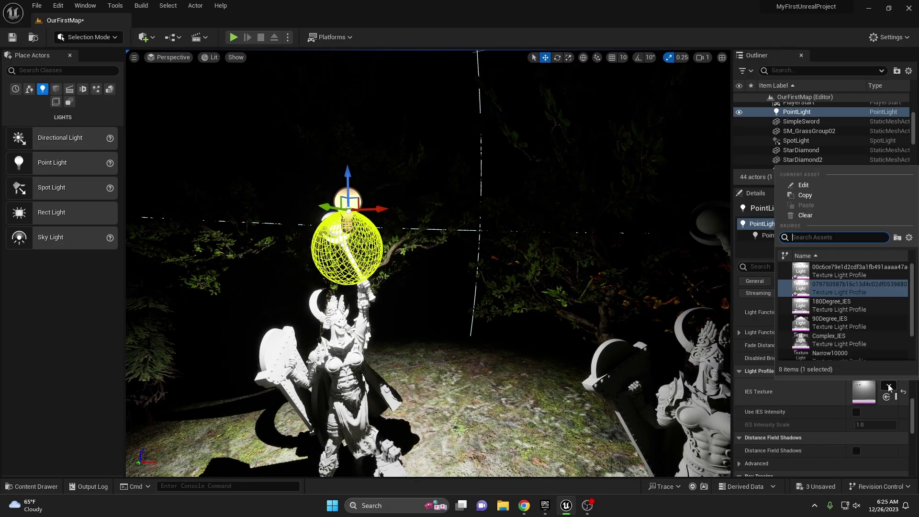
pyautogui.click(838, 271)
pyautogui.moveTo(430, 249); pyautogui.dragTo(459, 239)
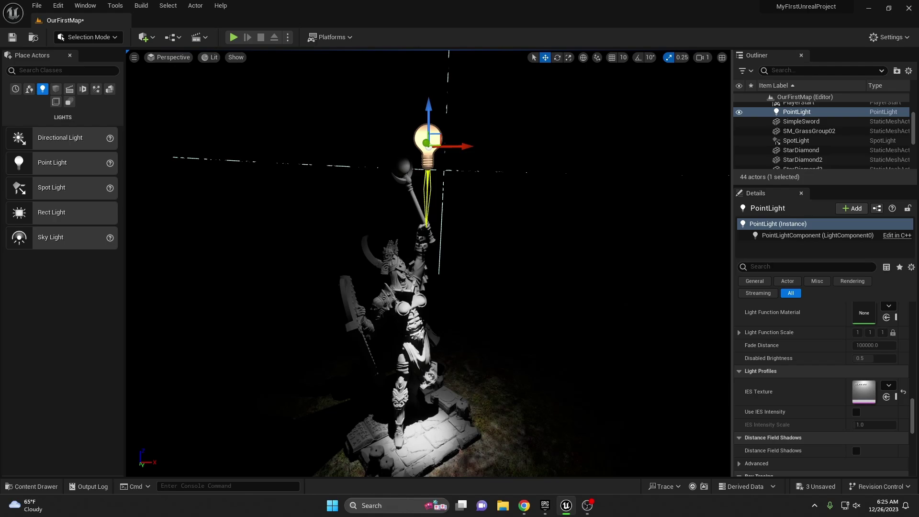
pyautogui.moveTo(450, 158); pyautogui.dragTo(451, 136, button='right')
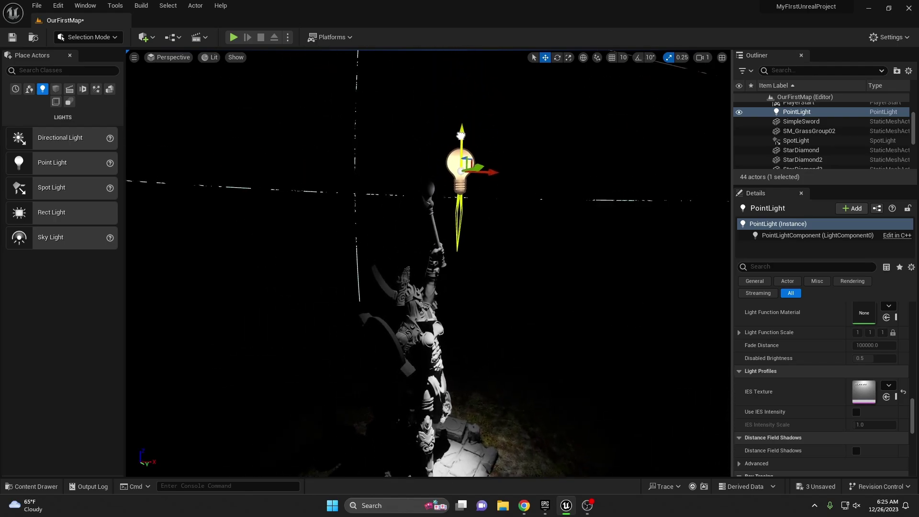
pyautogui.moveTo(455, 188); pyautogui.dragTo(603, 297, button='right')
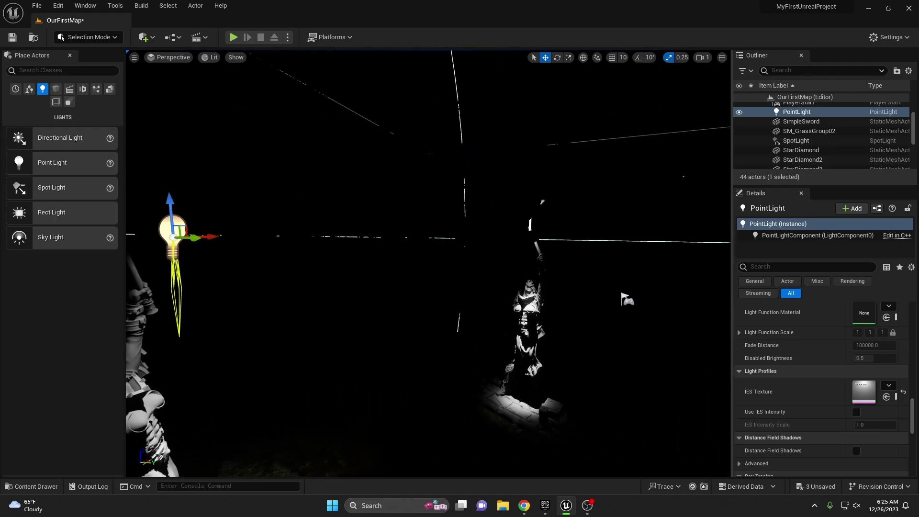
# Delete the spot light and place a new point light above the statue's staff.
pyautogui.click(527, 220)
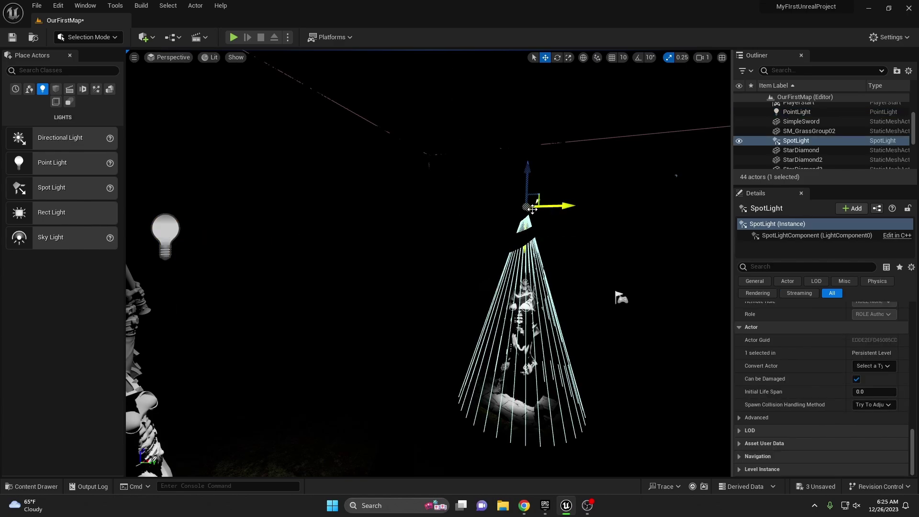
pyautogui.press('Delete')
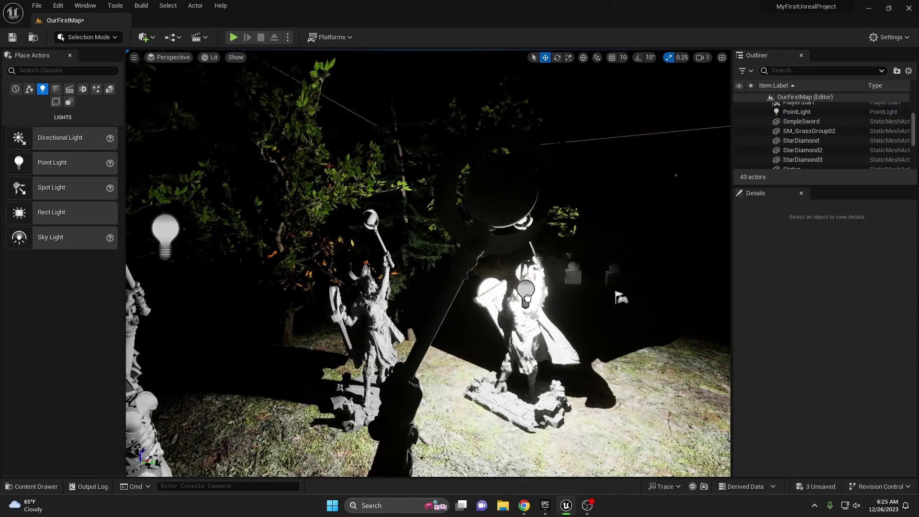
pyautogui.moveTo(103, 186); pyautogui.dragTo(488, 280)
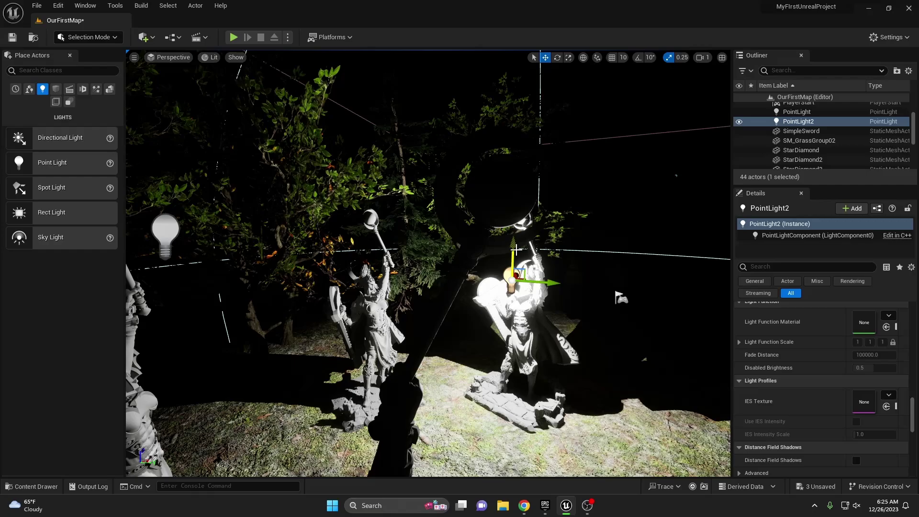
pyautogui.moveTo(486, 248); pyautogui.dragTo(488, 194)
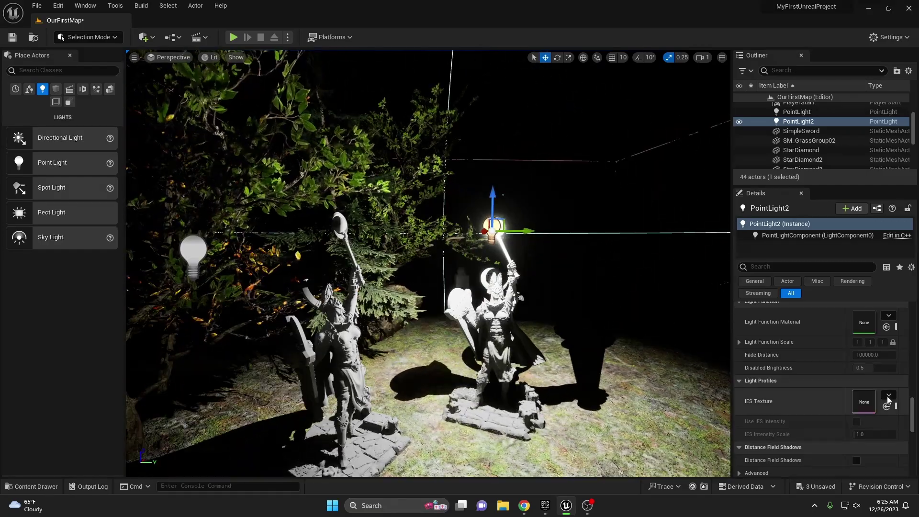
# Assign an IES profile to the new point light and rotate it to aim its beam.
pyautogui.click(888, 394)
pyautogui.click(842, 296)
pyautogui.press('e')
pyautogui.moveTo(431, 263); pyautogui.dragTo(392, 258, button='right')
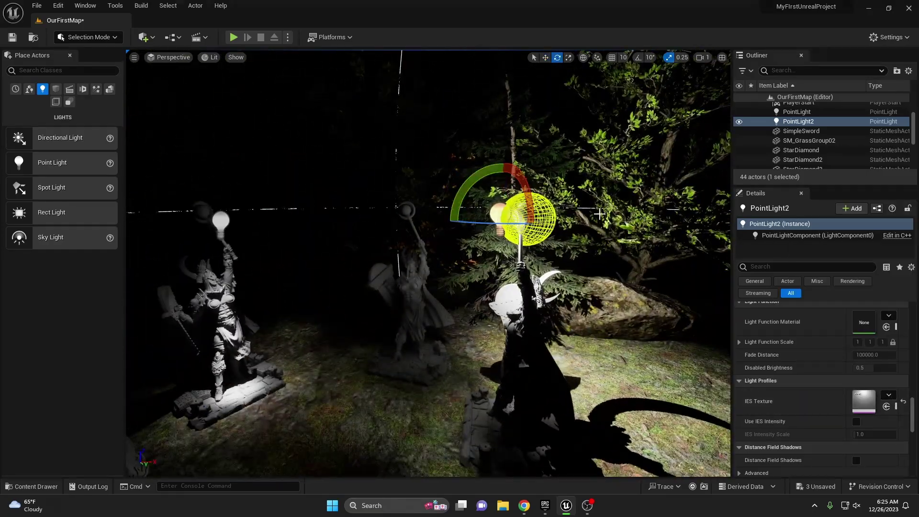
pyautogui.press('w')
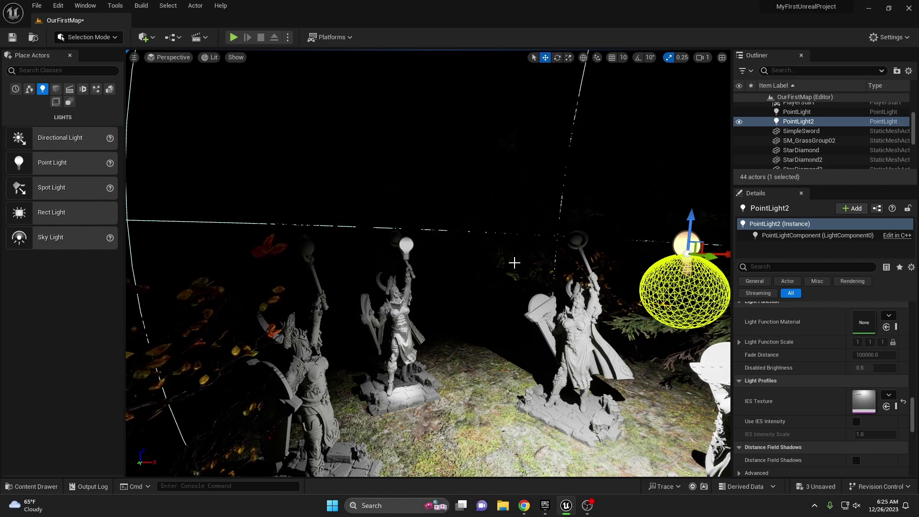
# Make the original point light use its IES profile's own brightness.
pyautogui.click(474, 258)
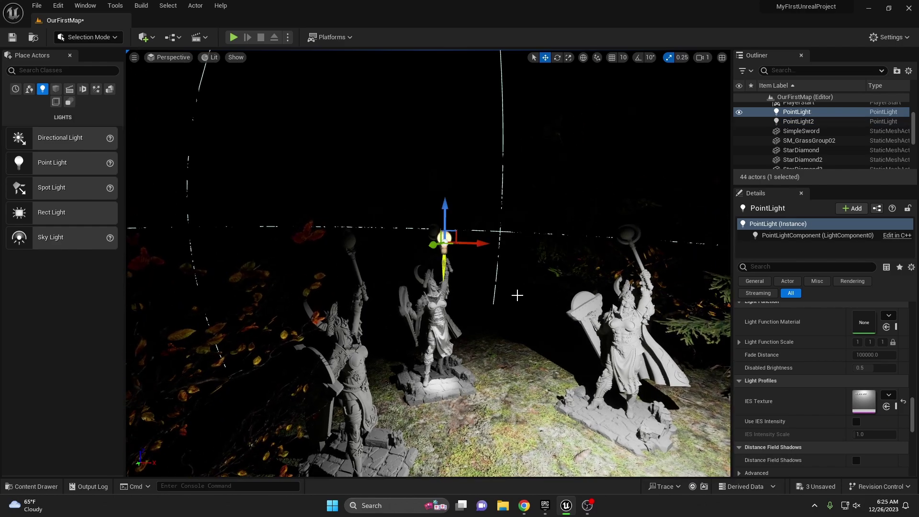
pyautogui.scroll(5, 516, 293)
pyautogui.moveTo(717, 378); pyautogui.dragTo(717, 377, button='right')
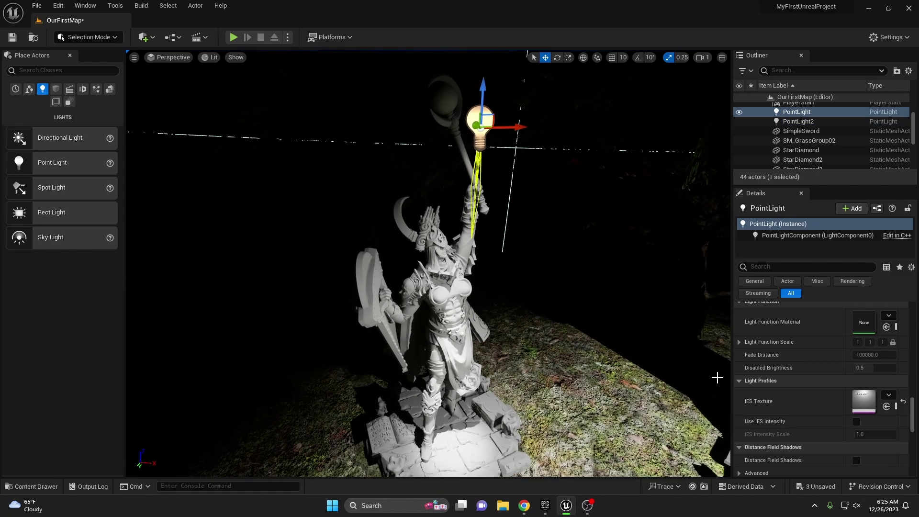
pyautogui.click(856, 421)
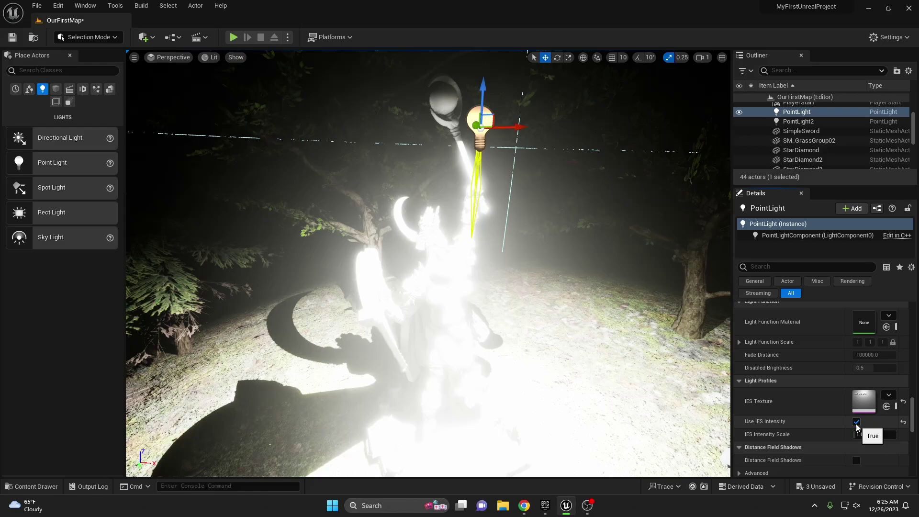
pyautogui.moveTo(445, 383); pyautogui.dragTo(445, 383, button='right')
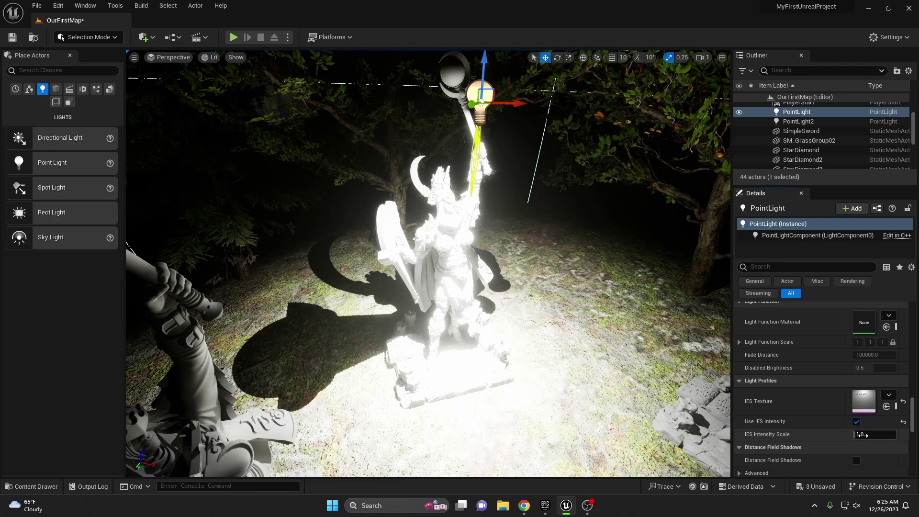
# Set IES Intensity Scale to 0.05 on PointLight and 0.002 on PointLight2.
pyautogui.moveTo(860, 435); pyautogui.dragTo(860, 434)
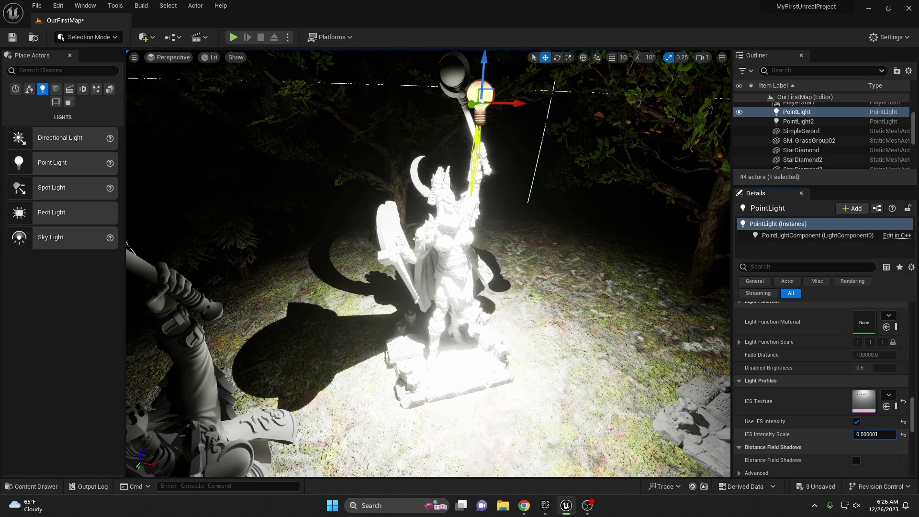
pyautogui.press('Return')
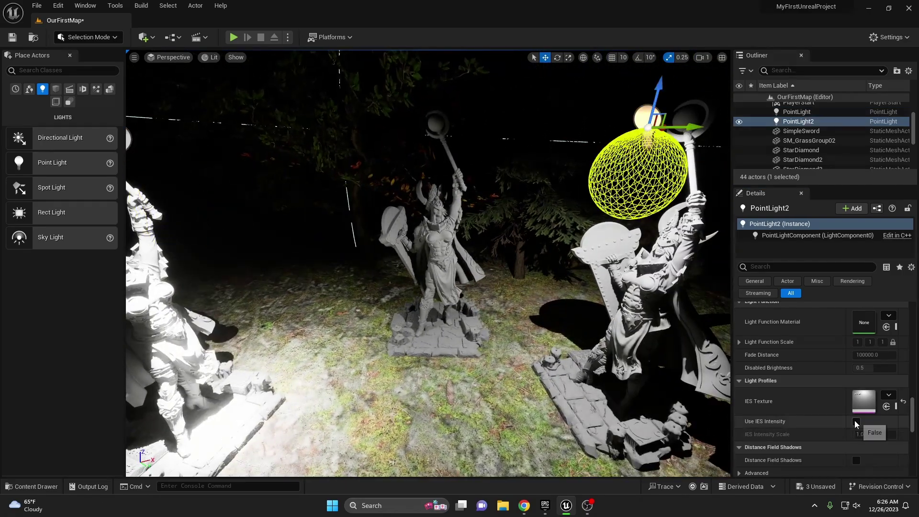
pyautogui.click(856, 421)
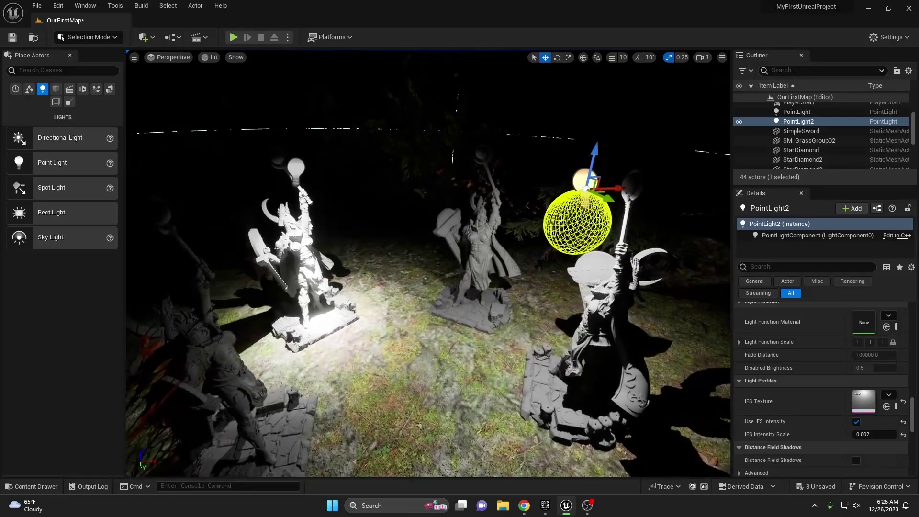
pyautogui.moveTo(319, 194); pyautogui.dragTo(319, 193, button='right')
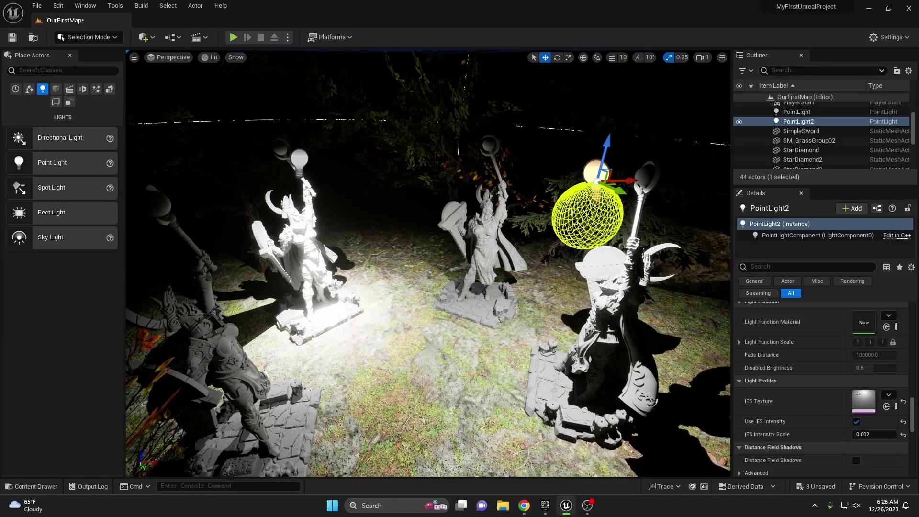
# Enable Use Temperature on PointLight2 and PointLight, giving PointLight a 12000 K temperature.
pyautogui.scroll(3, 809, 405)
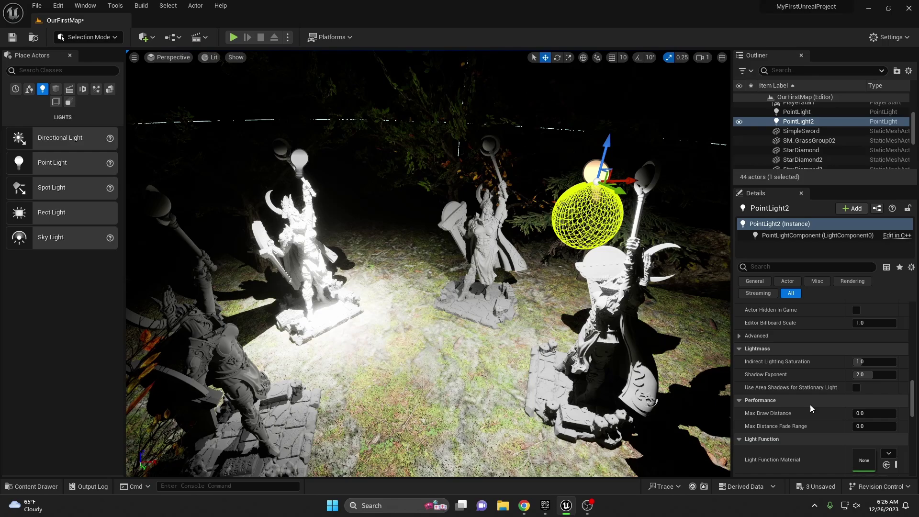
pyautogui.scroll(3, 810, 404)
pyautogui.scroll(3, 820, 400)
pyautogui.scroll(2, 832, 392)
pyautogui.scroll(2, 822, 378)
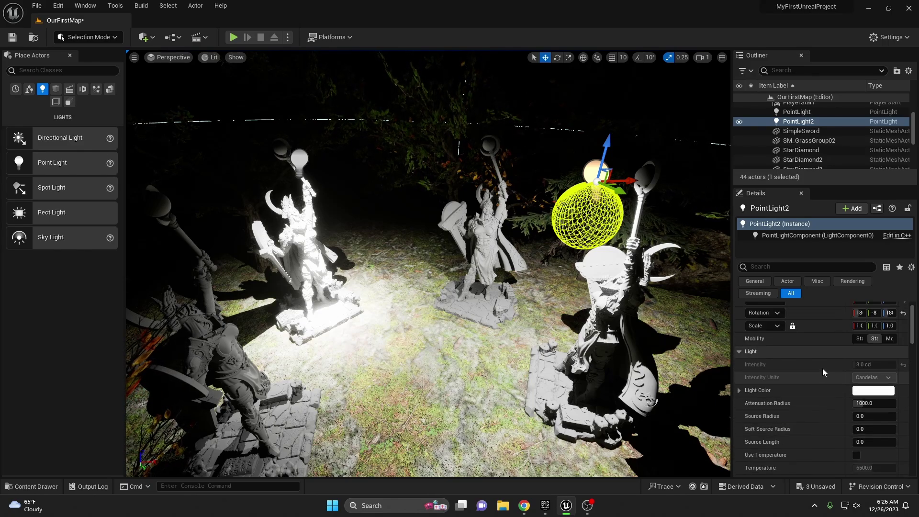
pyautogui.scroll(1, 821, 366)
pyautogui.scroll(2, 815, 352)
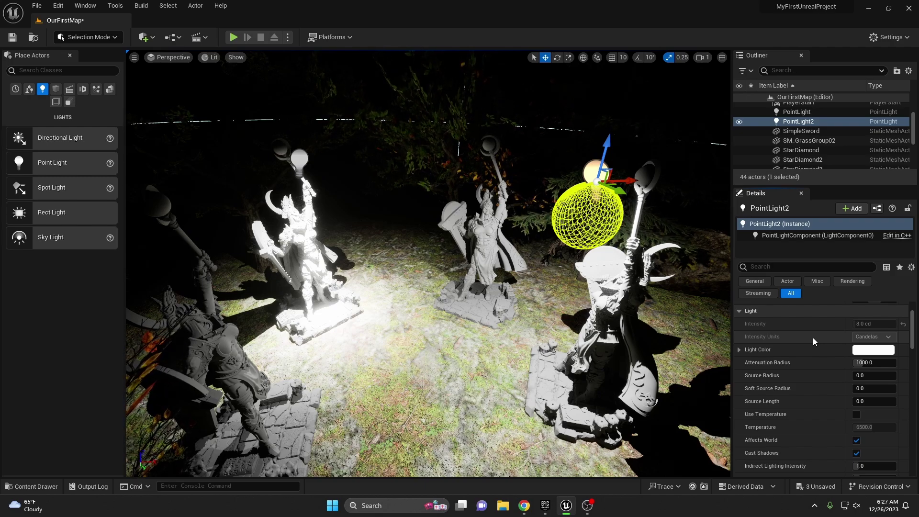
pyautogui.click(857, 415)
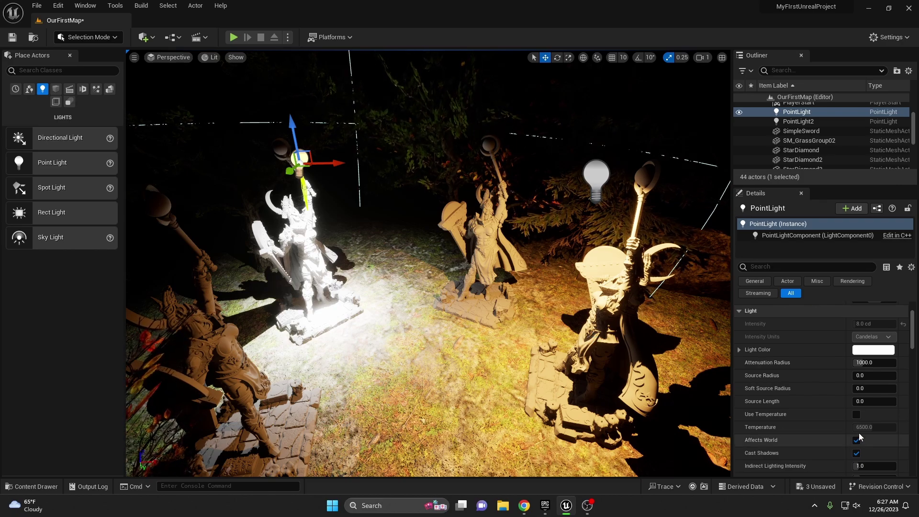
pyautogui.click(856, 414)
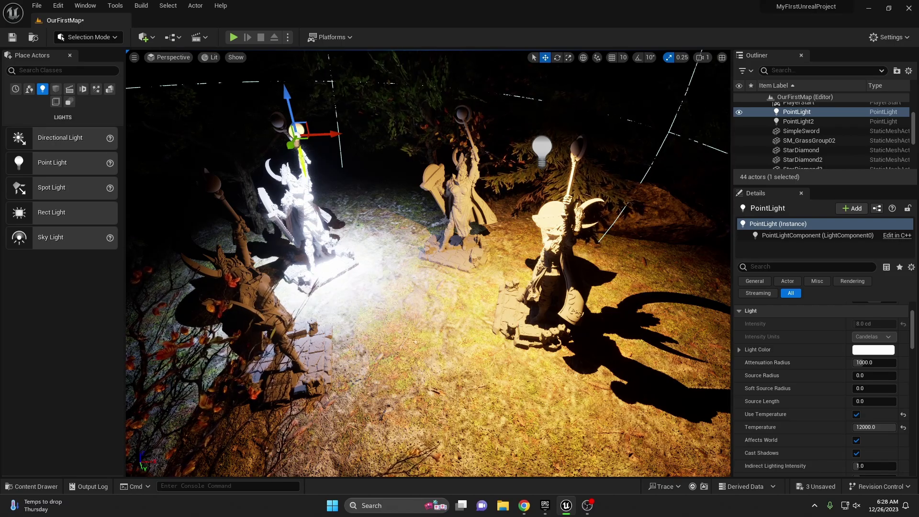
# After a quick play test, set the DirectionalLight sun's intensity to 0.7 lux.
pyautogui.hotkey('alt', 'p')
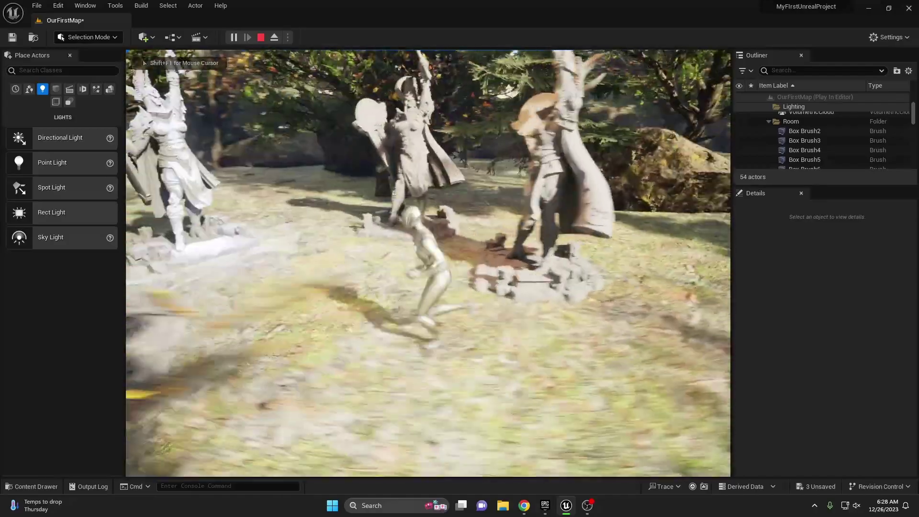
pyautogui.press('Escape')
pyautogui.click(804, 109)
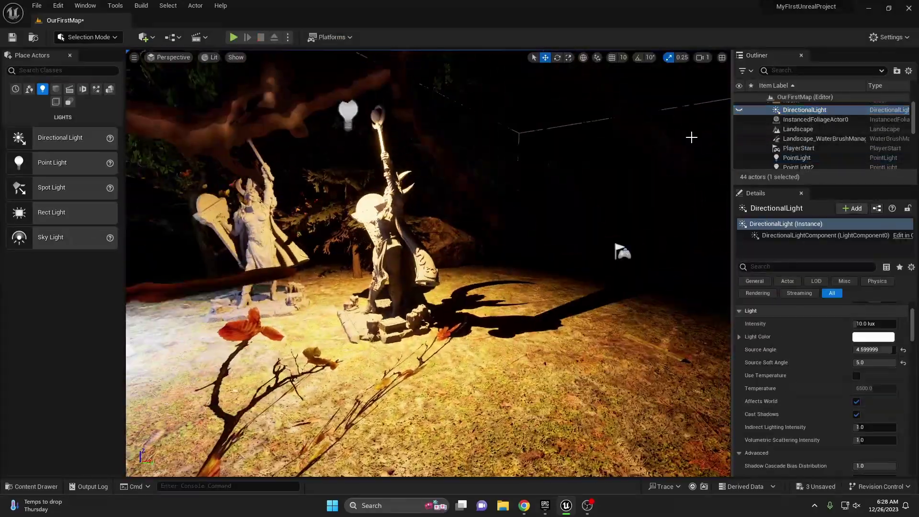
pyautogui.moveTo(873, 324); pyautogui.dragTo(868, 335)
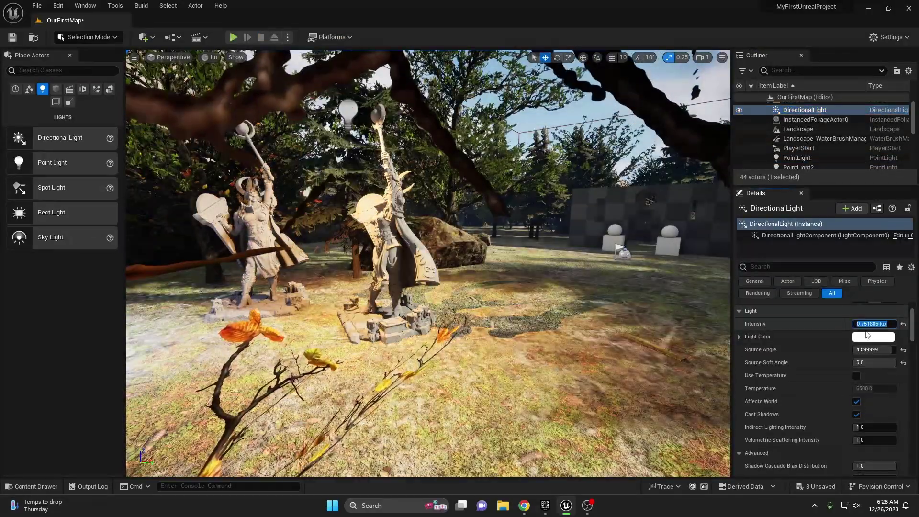
pyautogui.write('0.7')
pyautogui.press('Return')
# Give the sun source angle 1.65, soft angle 2.8 and a 3000 K colour temperature.
pyautogui.click(875, 349)
pyautogui.write('1.65')
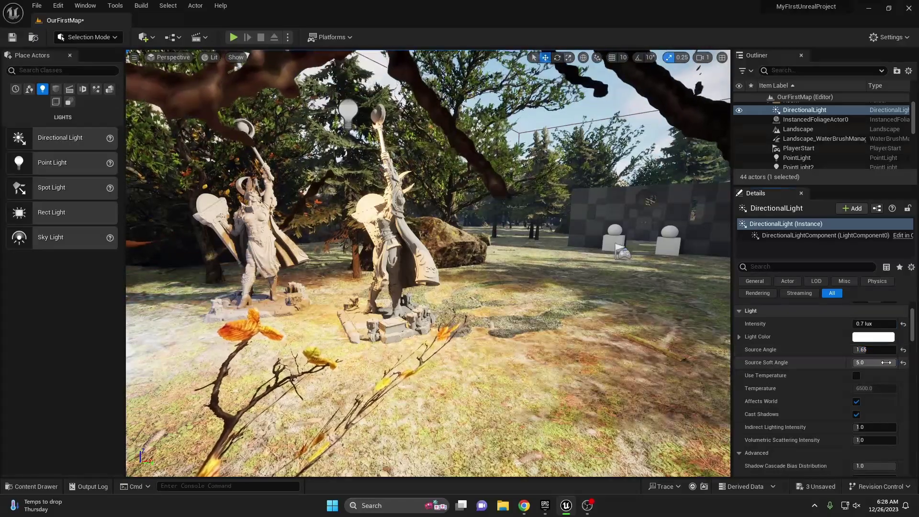
pyautogui.moveTo(886, 362)
pyautogui.mouseDown()
pyautogui.moveTo(868, 362)
pyautogui.moveTo(859, 388)
pyautogui.mouseUp()
pyautogui.click(856, 375)
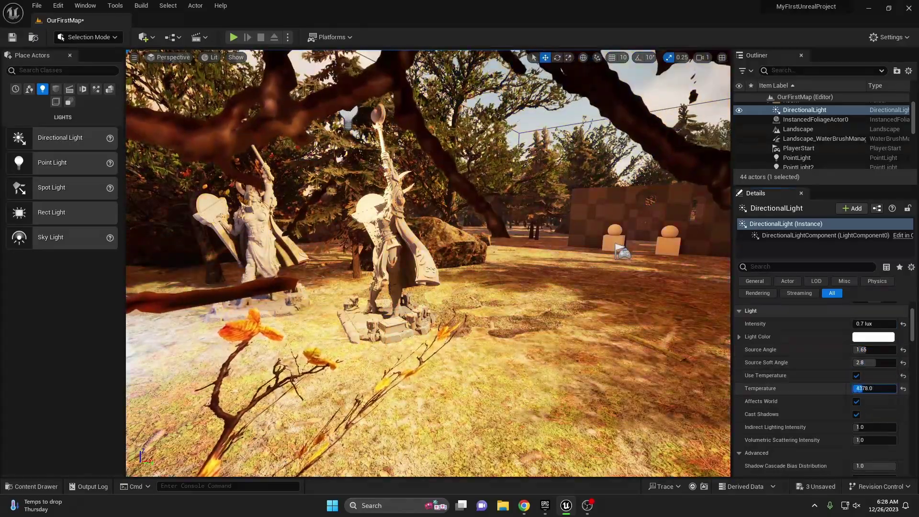
pyautogui.write('3000')
pyautogui.press('Return')
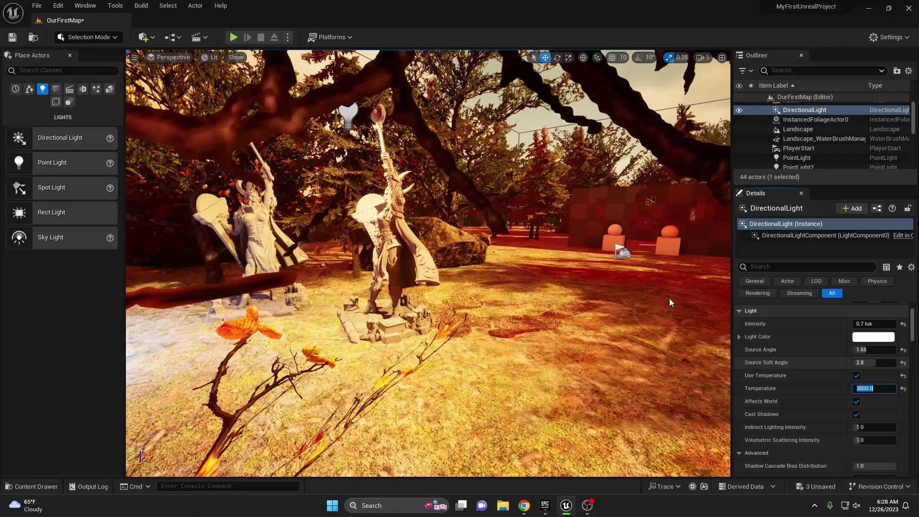
# Rotate the sun down to a low sunset angle.
pyautogui.moveTo(669, 302); pyautogui.dragTo(669, 303, button='right')
pyautogui.press('e')
pyautogui.moveTo(574, 211); pyautogui.dragTo(608, 214)
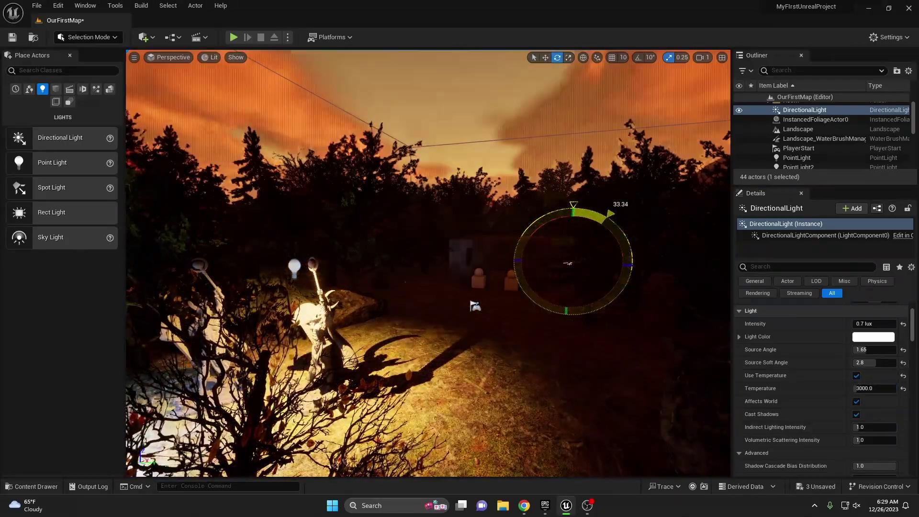
# Start a play test, run forward, and switch the game view to full screen.
pyautogui.hotkey('alt', 'p')
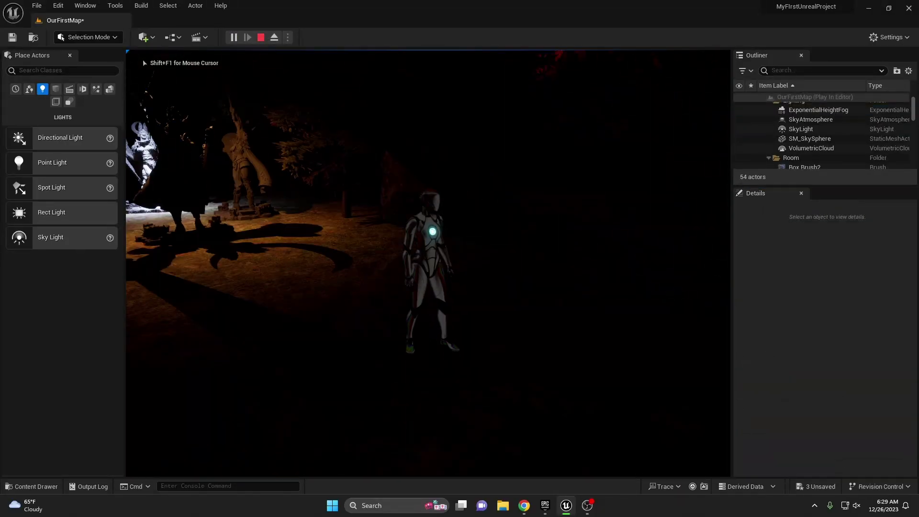
pyautogui.press('w')
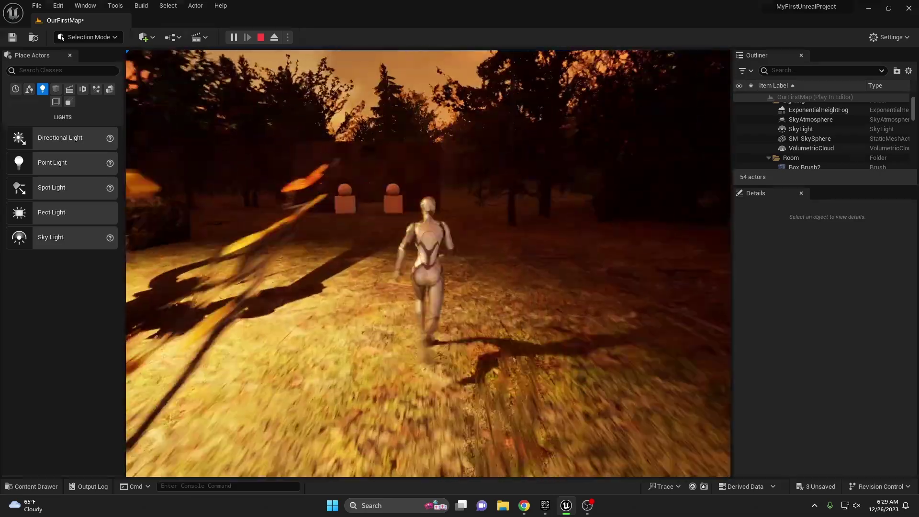
pyautogui.press('w')
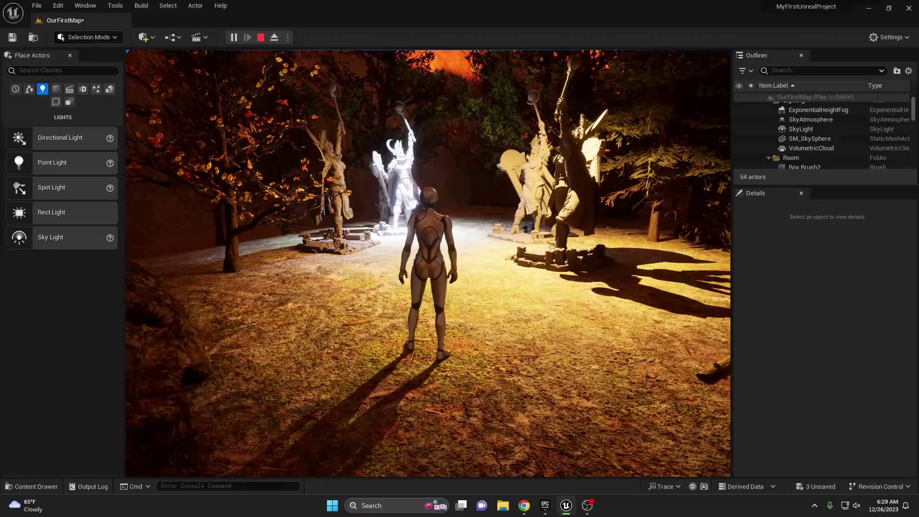
pyautogui.press('F11')
pyautogui.click(460, 259)
# Run the character past the lit statues, the rock and pedestals, and into the forest.
pyautogui.press('w')
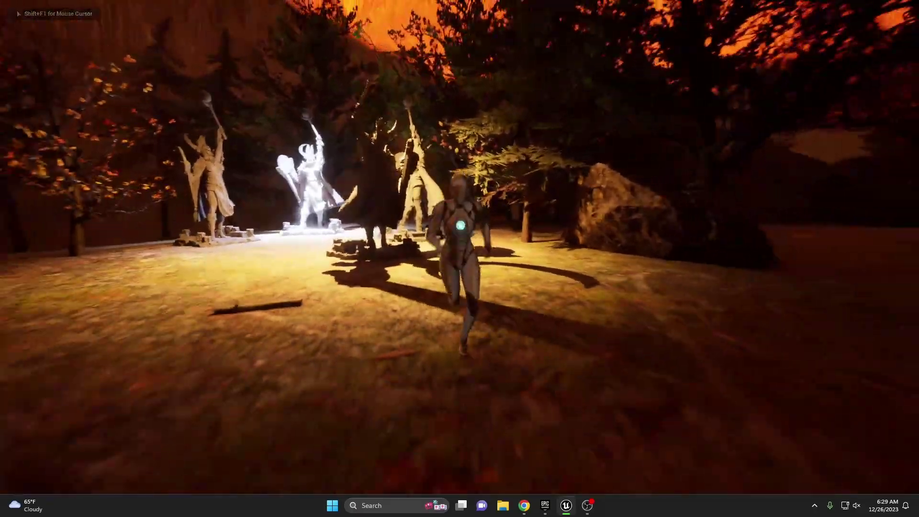
pyautogui.press('w')
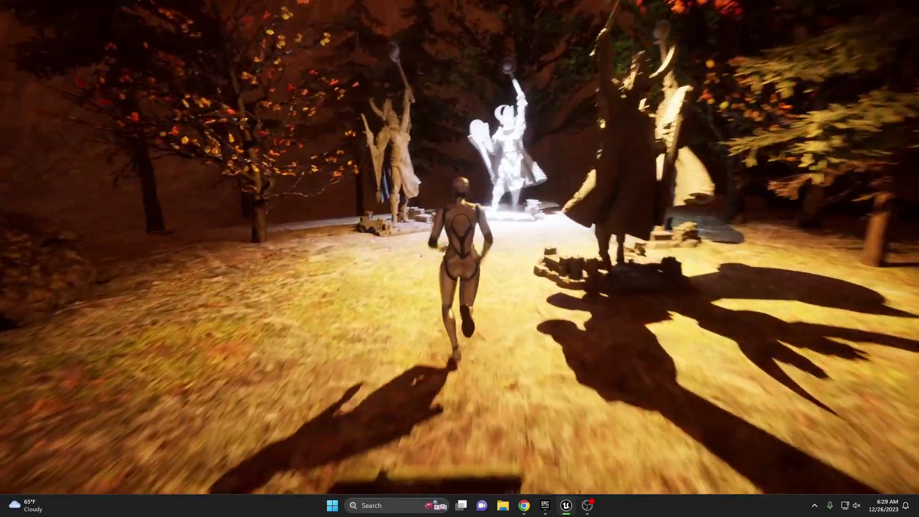
pyautogui.press('w')
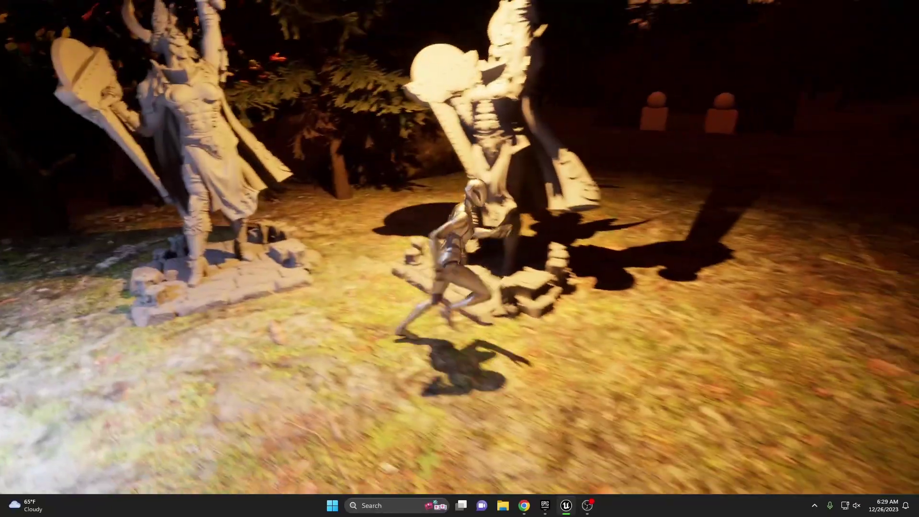
pyautogui.press('w')
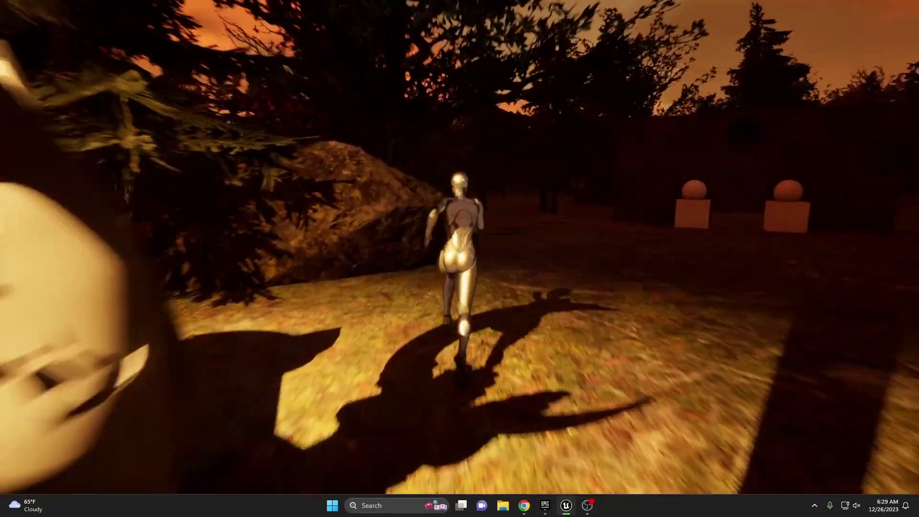
pyautogui.press('w')
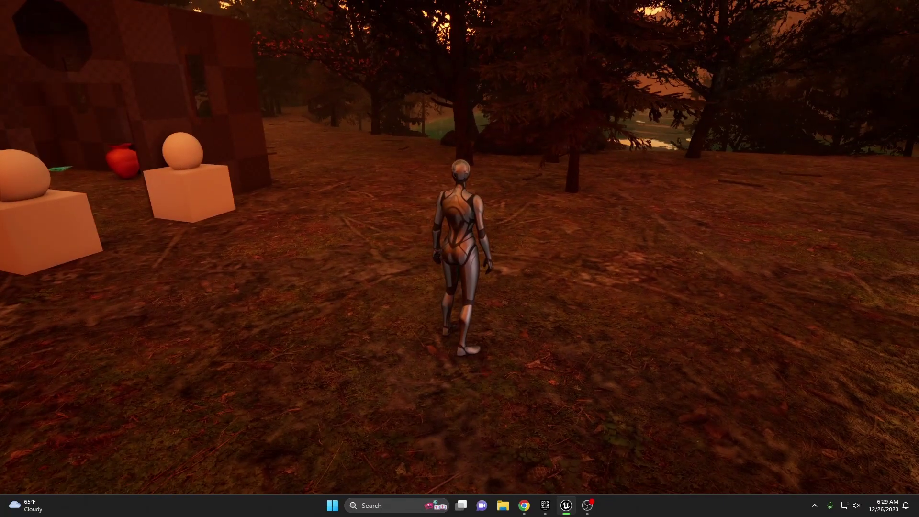
pyautogui.press('w')
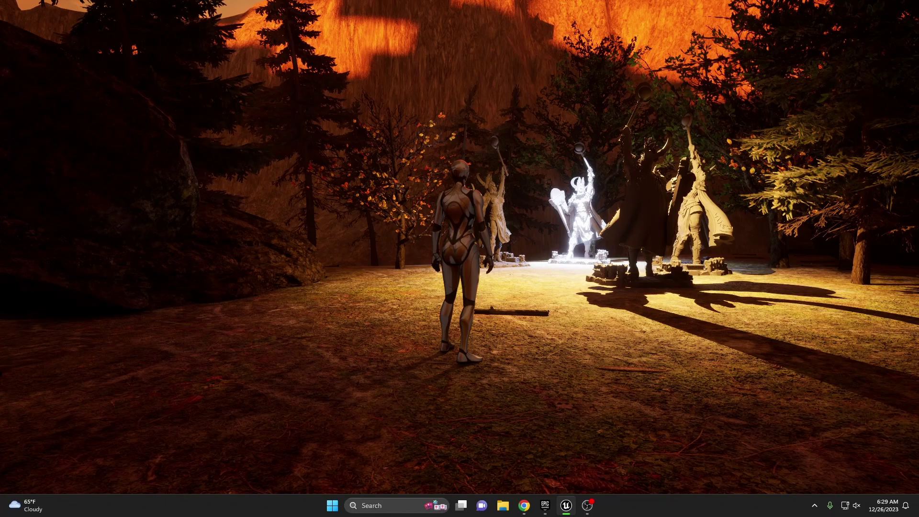
pyautogui.press('w')
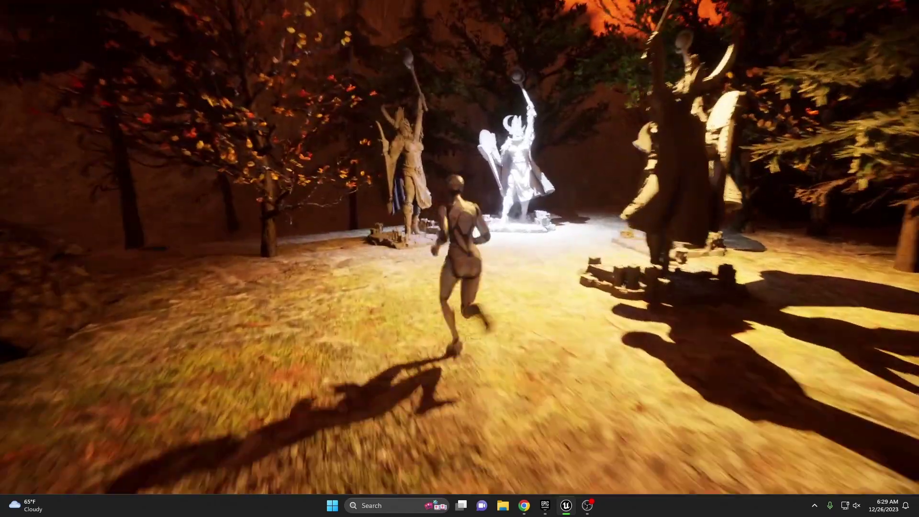